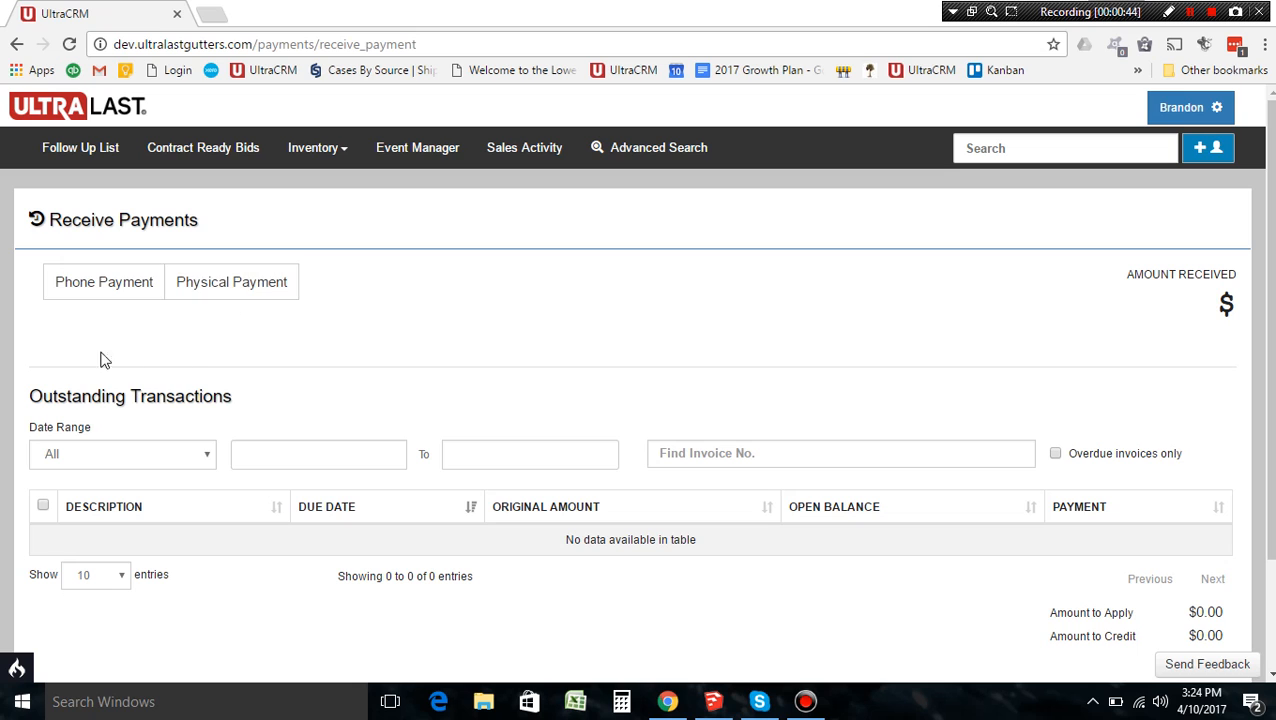
click(89, 298)
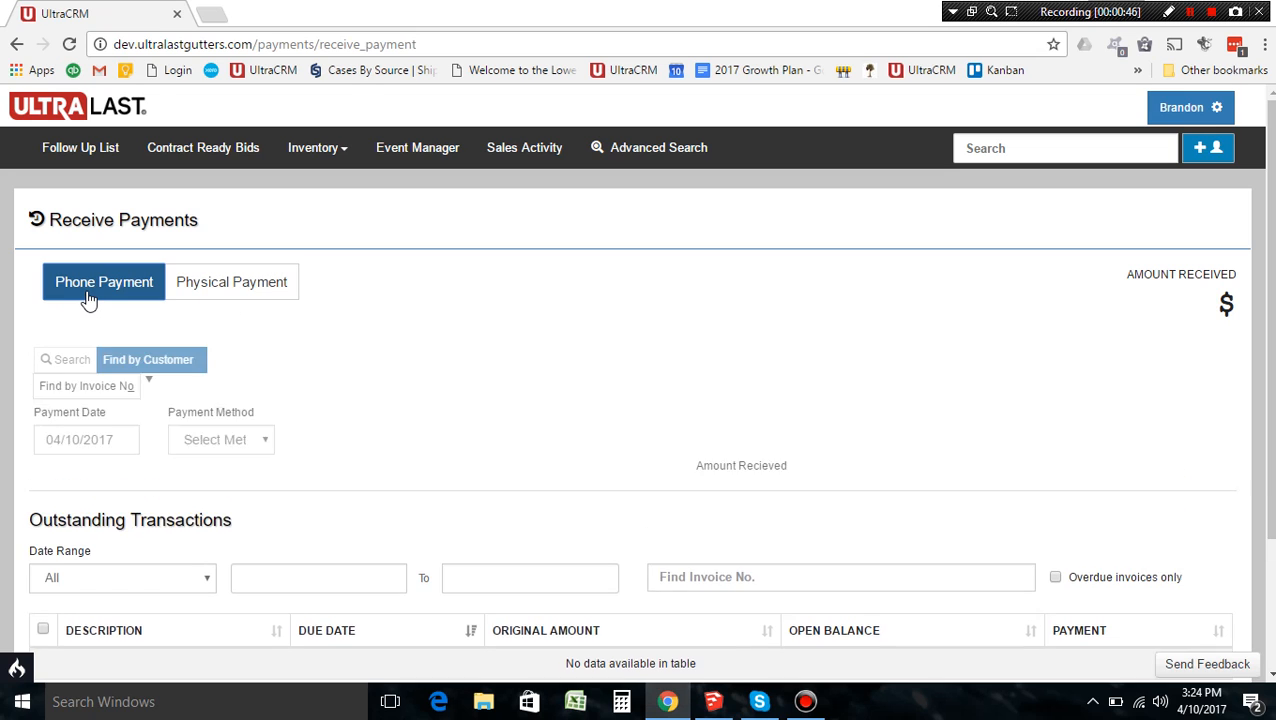
scroll(627, 370, down, 2)
scroll(627, 370, down, 2)
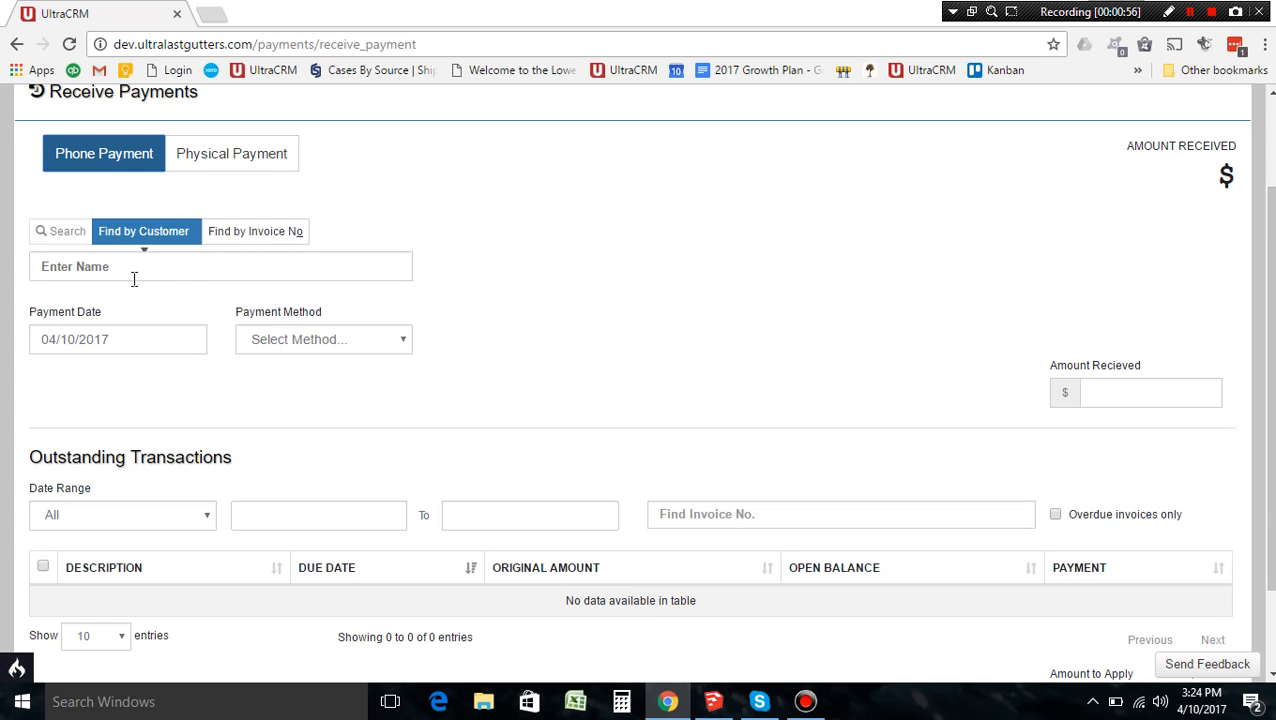
click(277, 240)
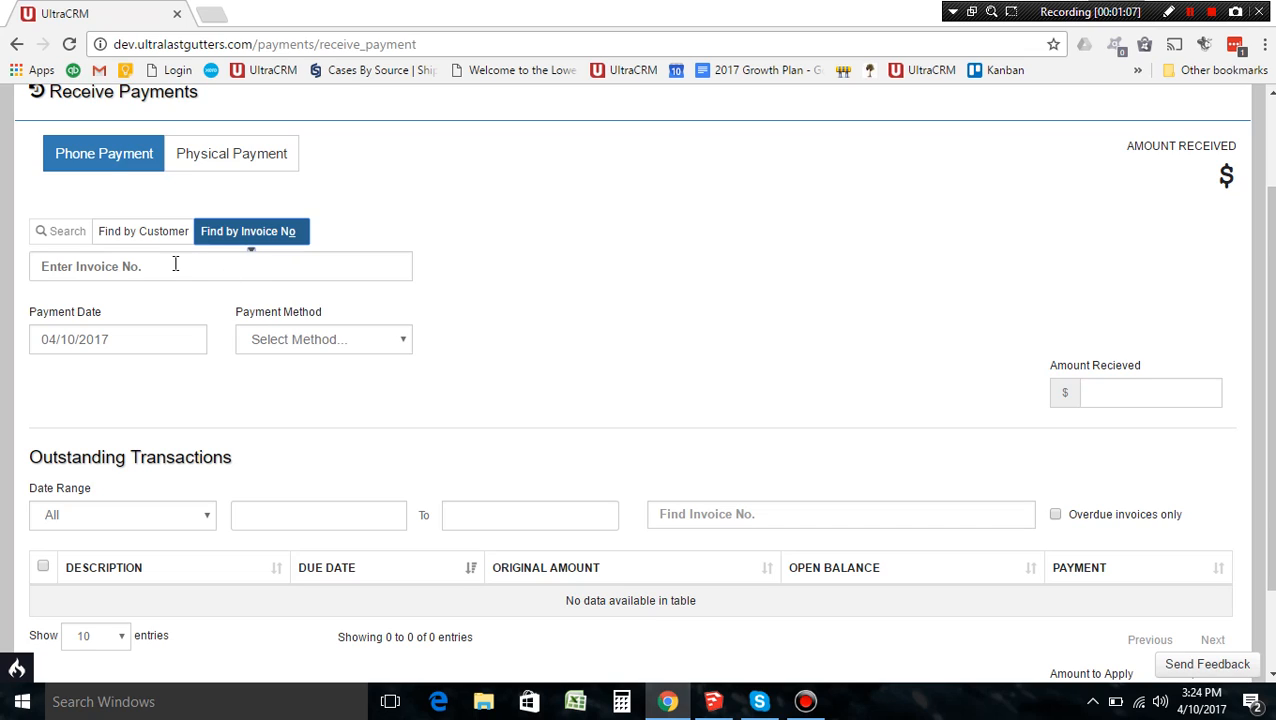
click(150, 246)
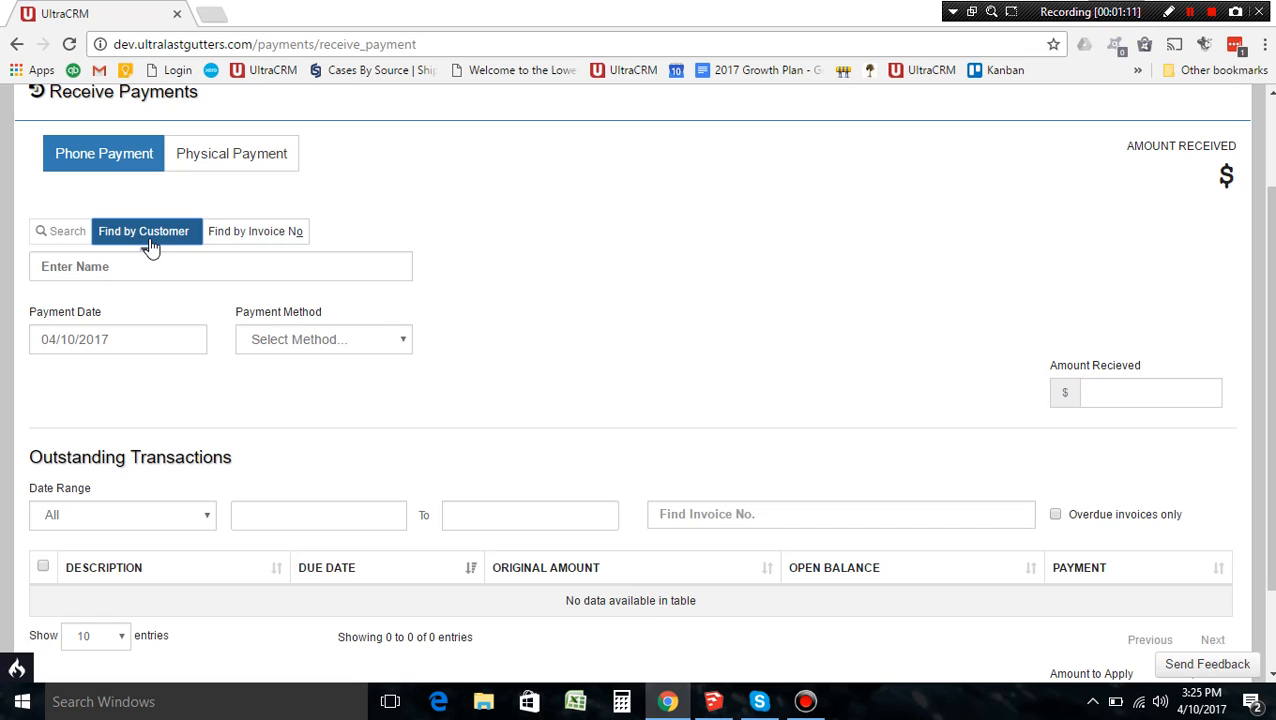
Step: Select the customer by name to list outstanding invoices INV-0305, INV-0306 and INV-0307
click(150, 259)
text(Todd B)
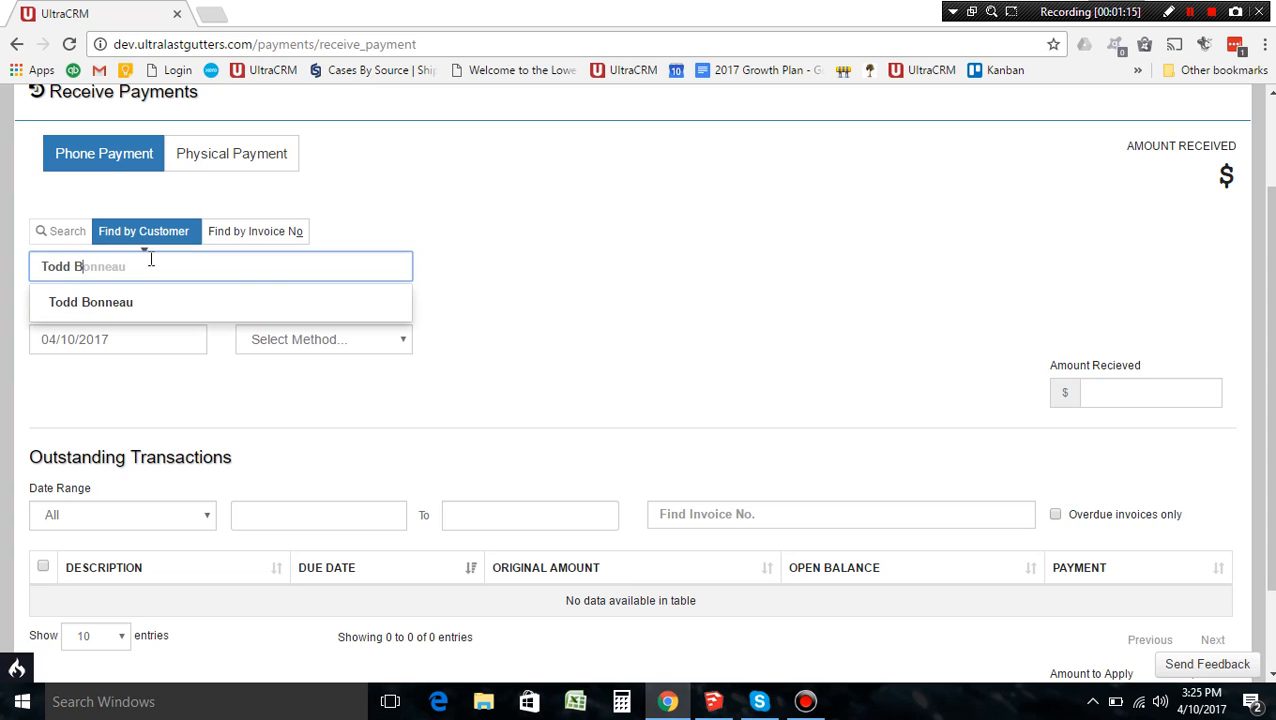
click(129, 308)
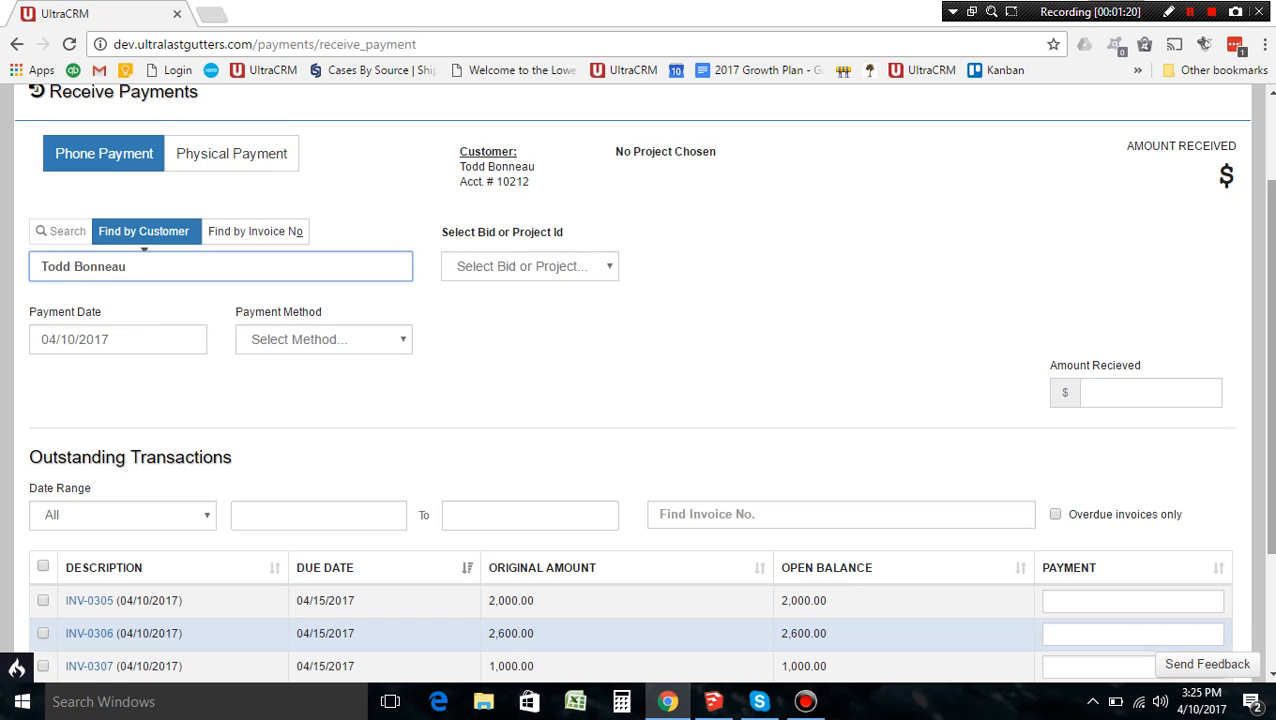
scroll(1268, 360, up, 1)
scroll(640, 380, down, 1)
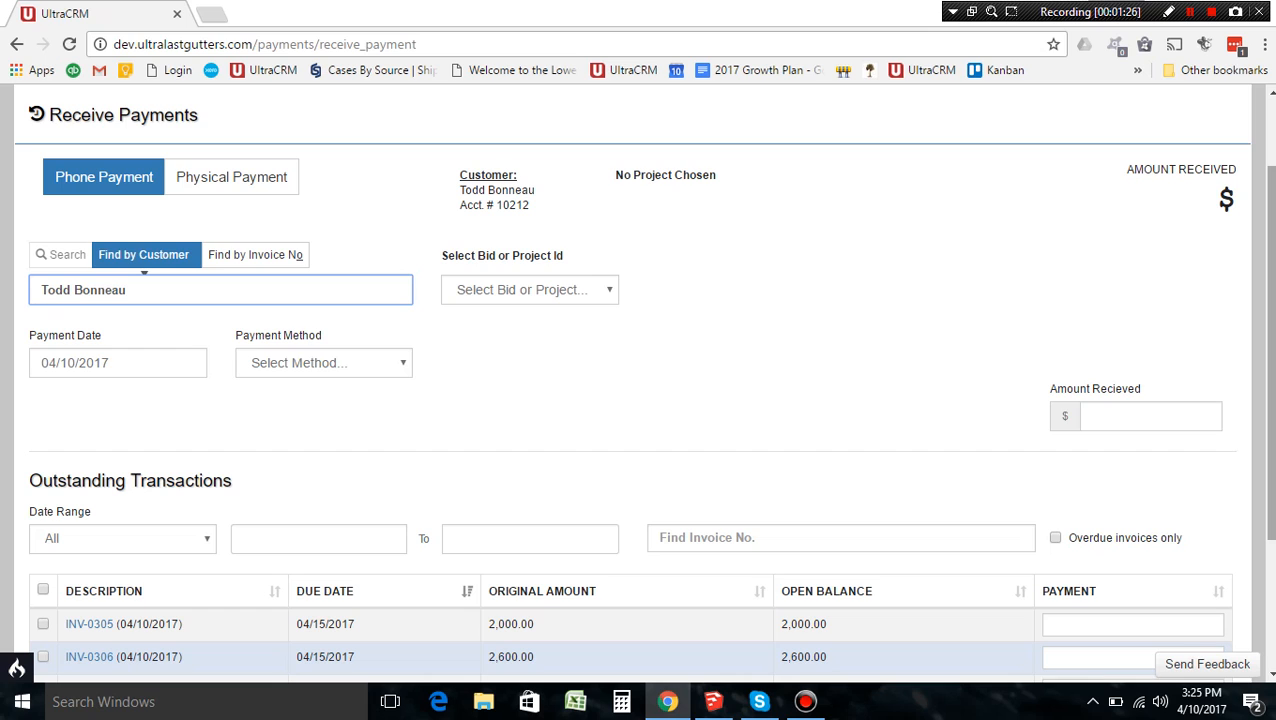
scroll(640, 358, down, 1)
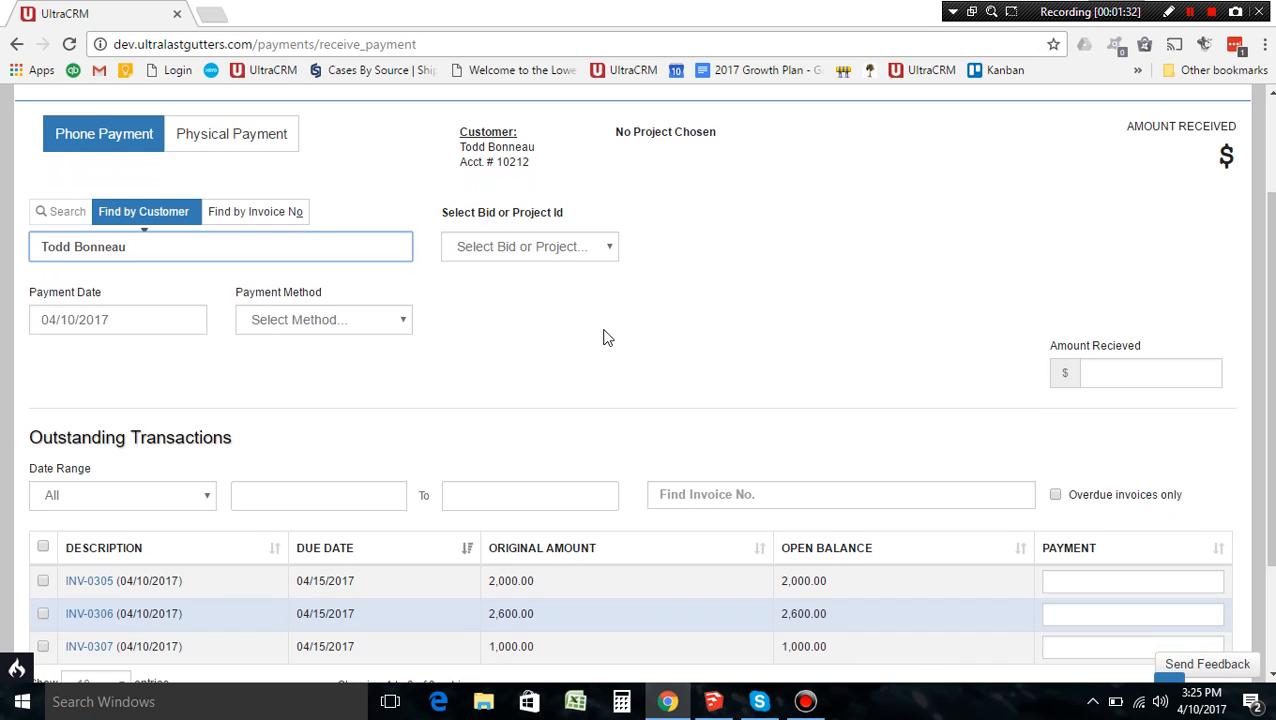
mouse_move(1271, 380)
mouse_down()
mouse_move(1271, 459)
mouse_move(1271, 380)
mouse_move(1271, 398)
mouse_up()
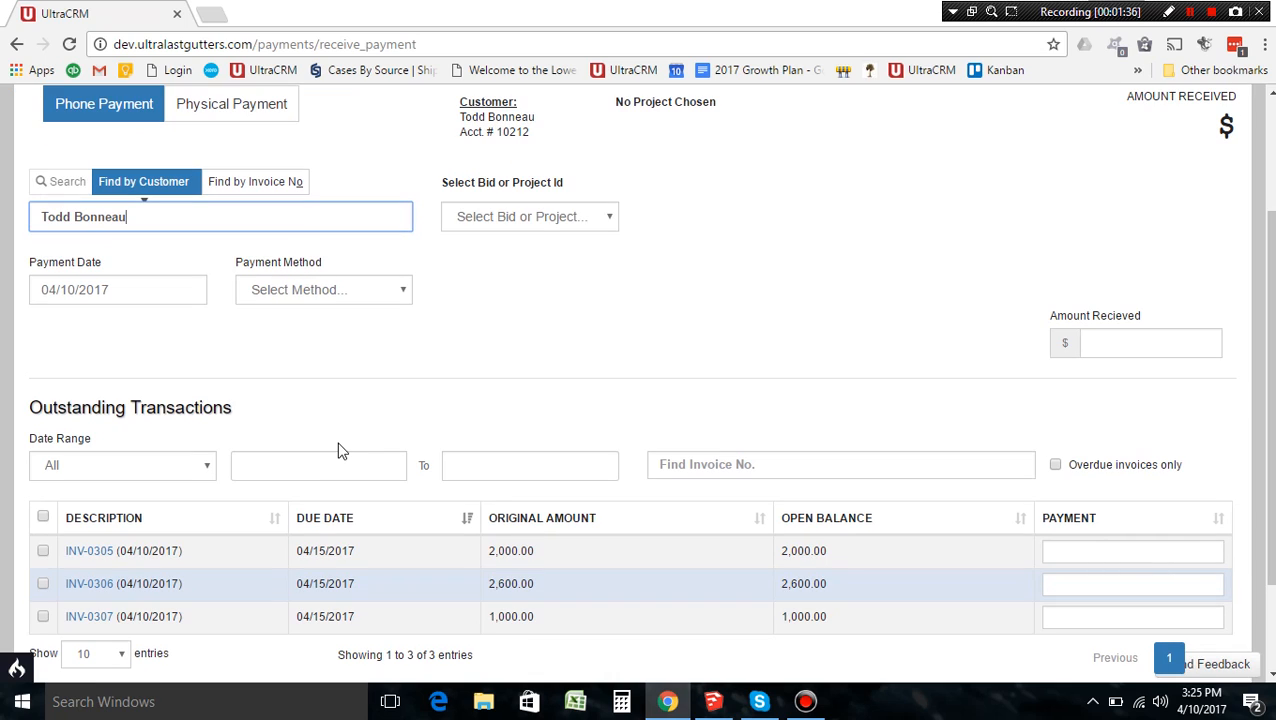
Step: Keep the payment date at 04/10/2017 and set the payment method to Card
click(132, 292)
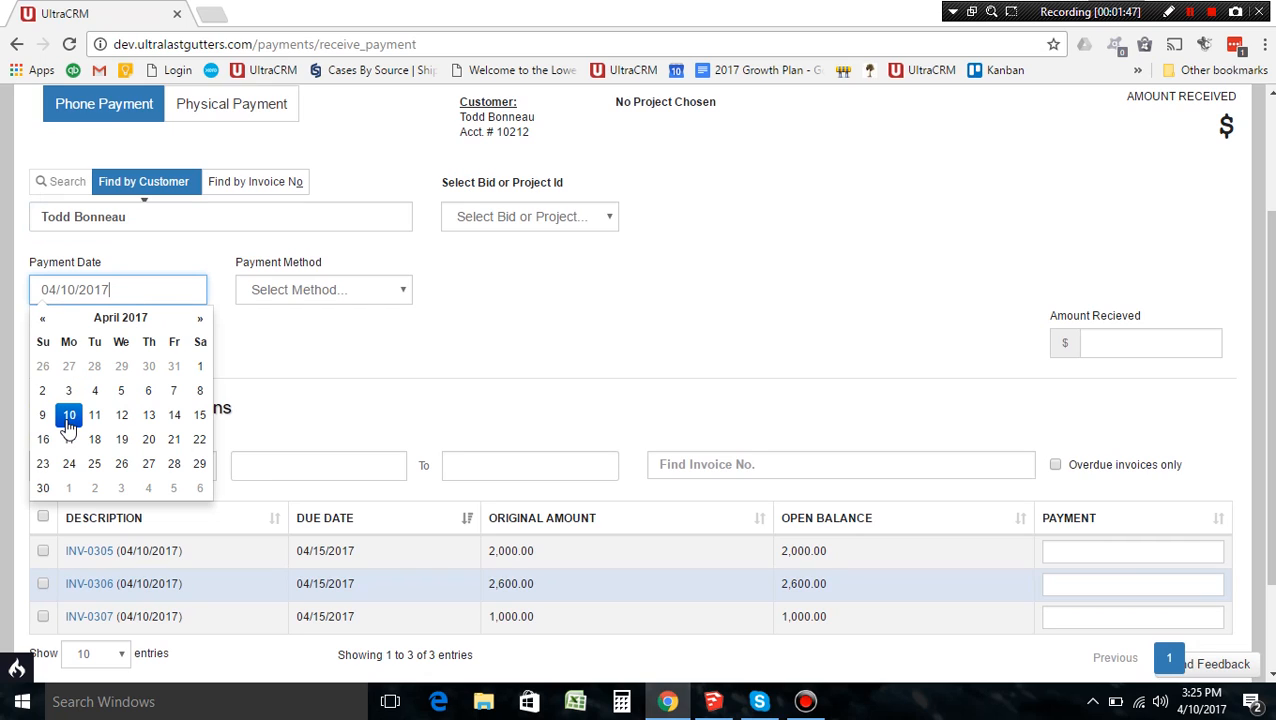
click(252, 386)
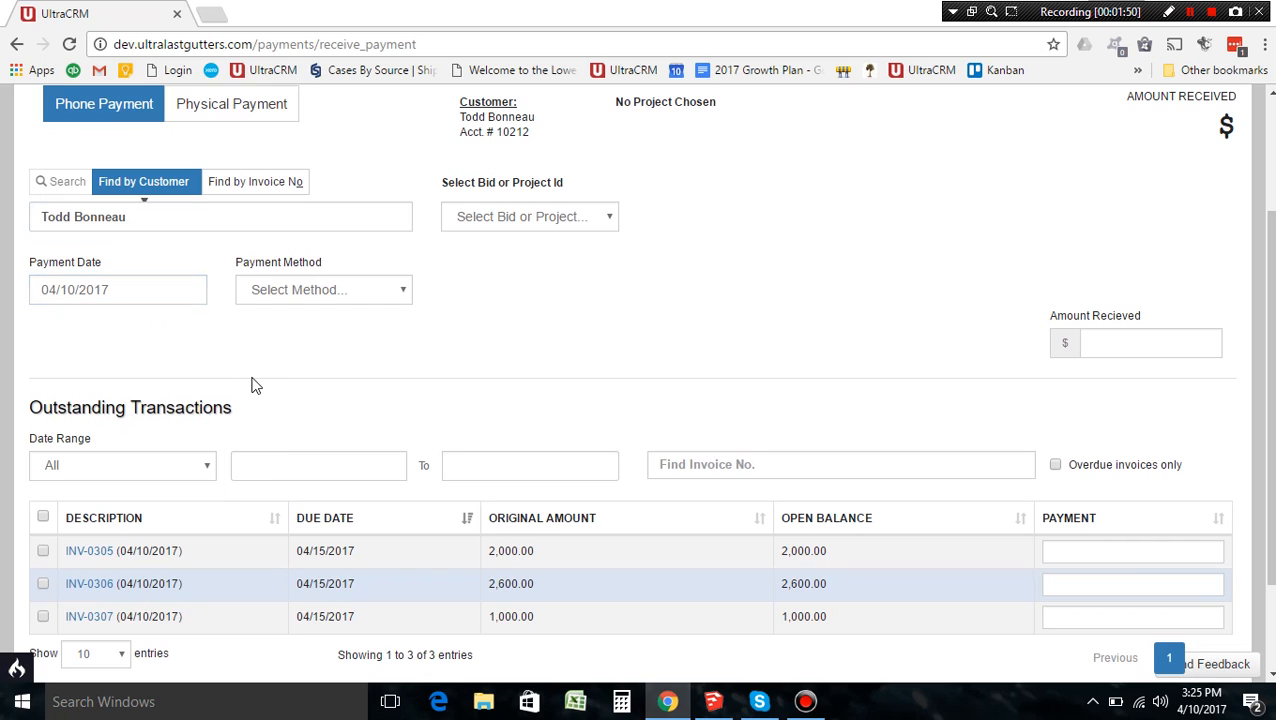
click(357, 295)
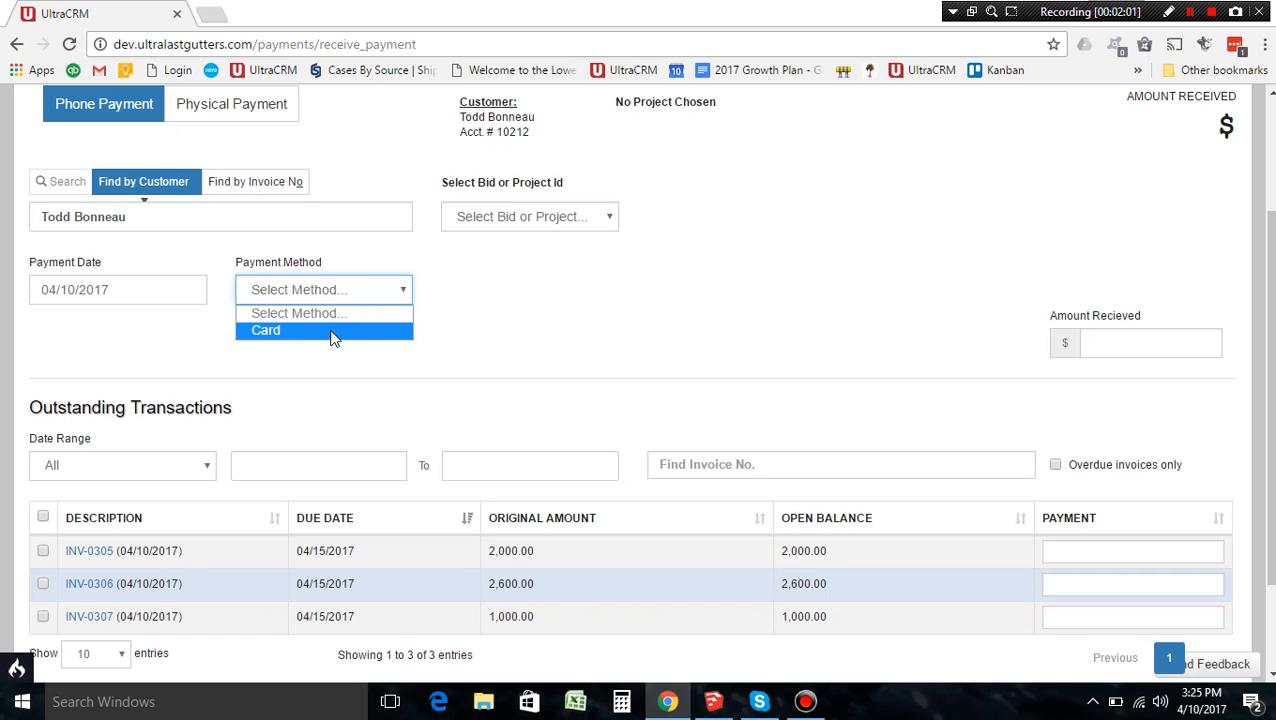
click(334, 338)
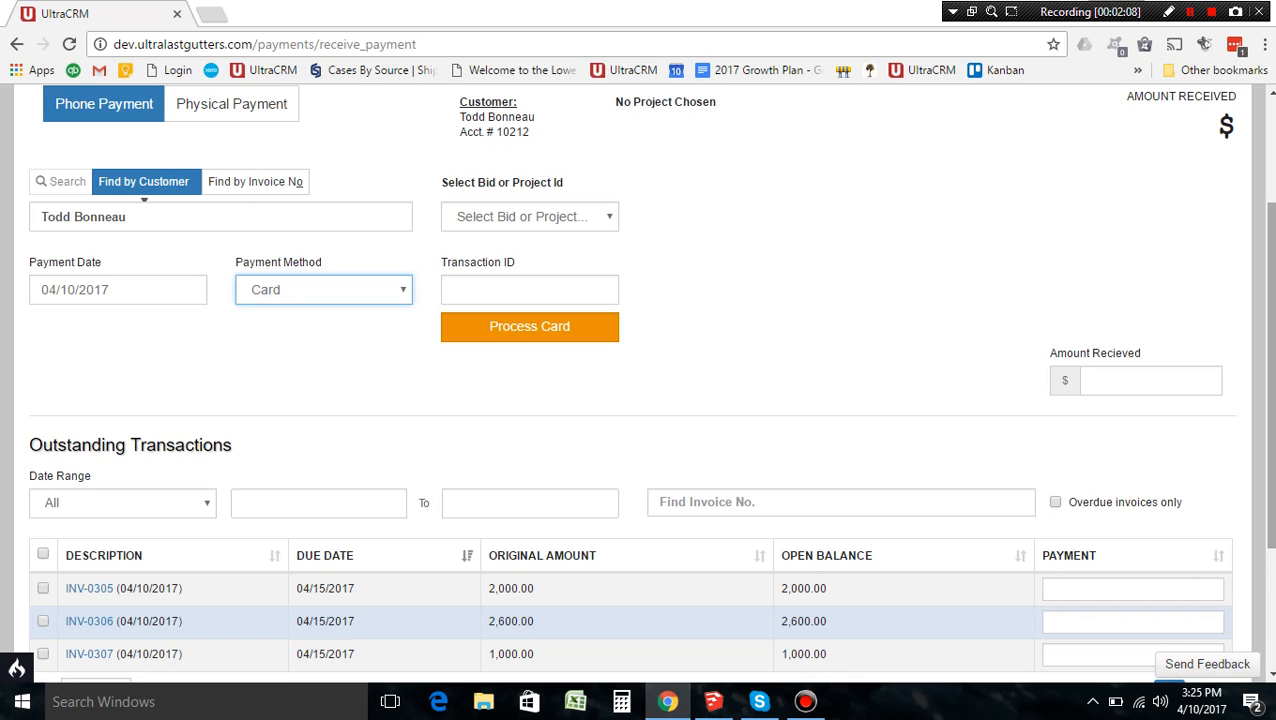
scroll(502, 282, up, 1)
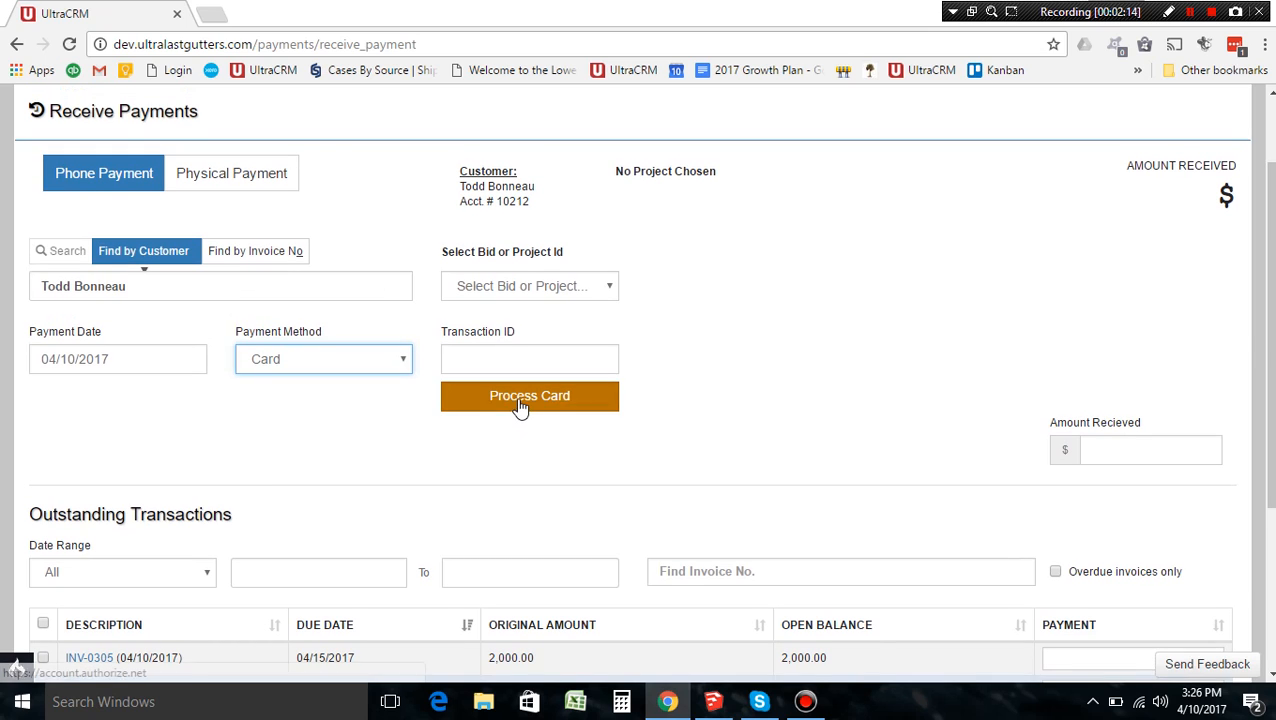
Step: Visit the Authorize.Net gateway via Process Card, then enter the card transaction's ID in UltraCRM
click(521, 407)
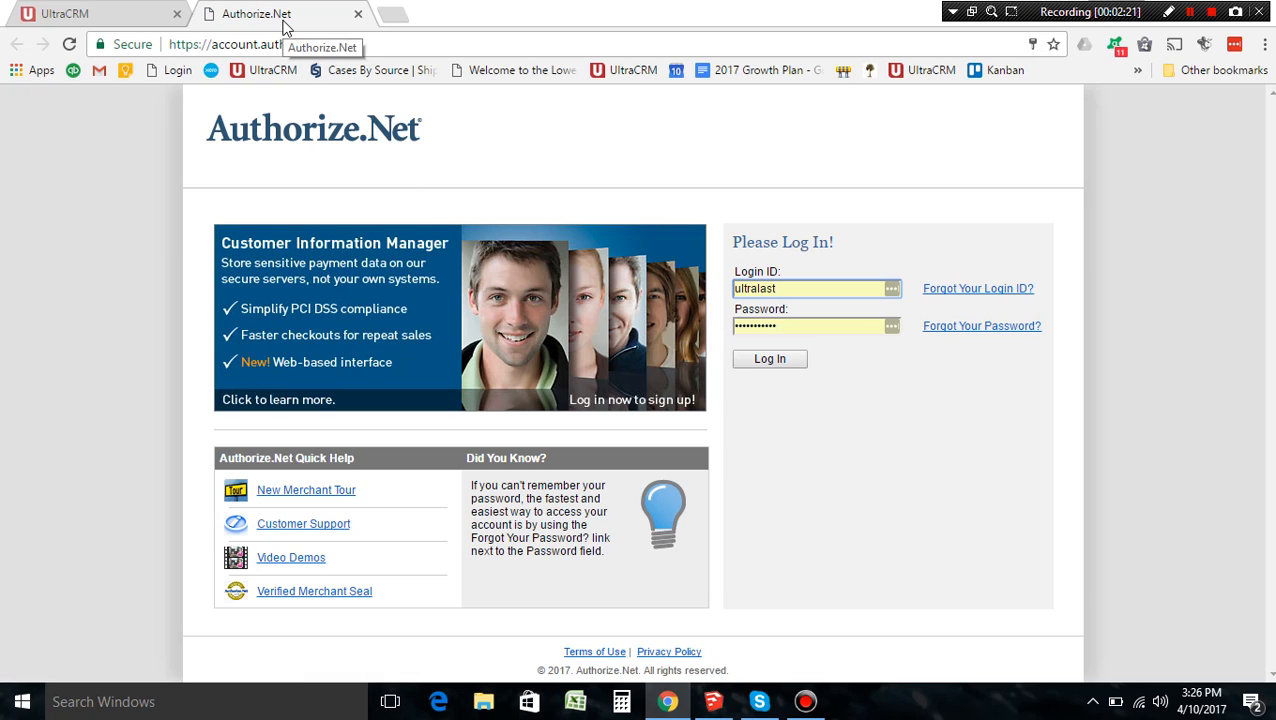
click(143, 9)
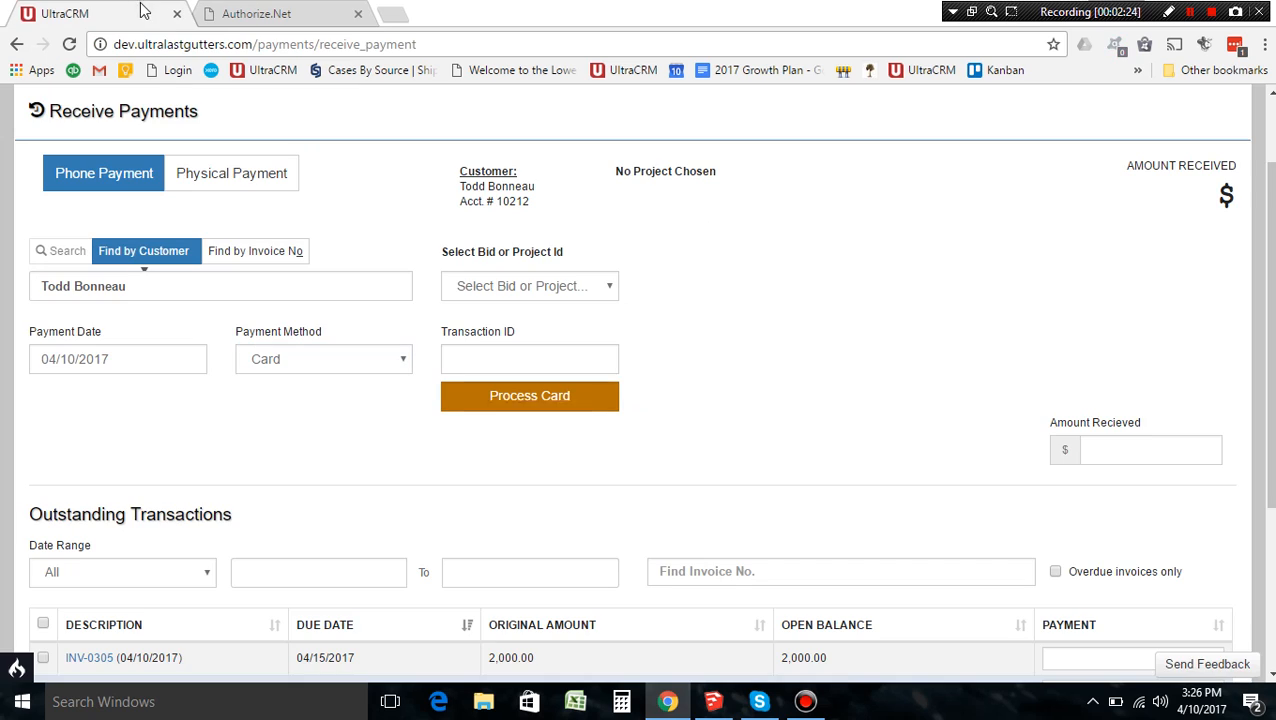
click(475, 357)
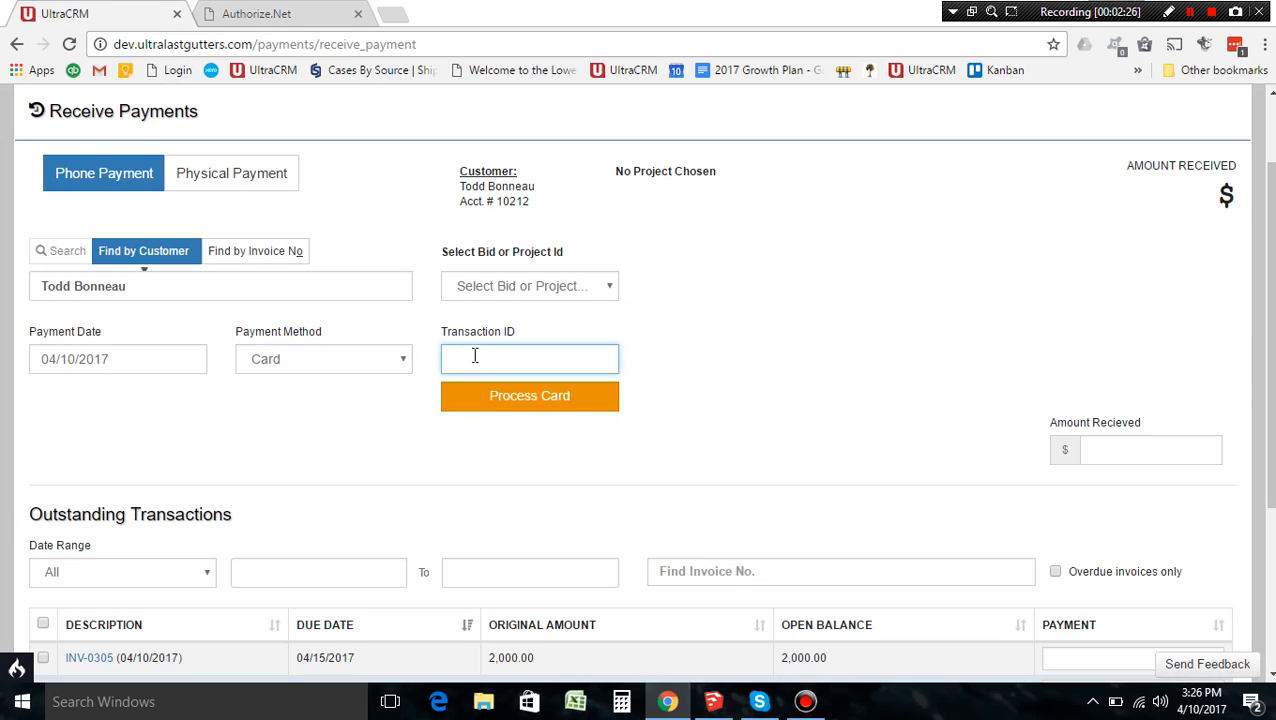
Step: View the bid and project list without choosing, then mark invoice INV-0306 for its 2,600.00 payment
click(667, 346)
scroll(1268, 330, down, 2)
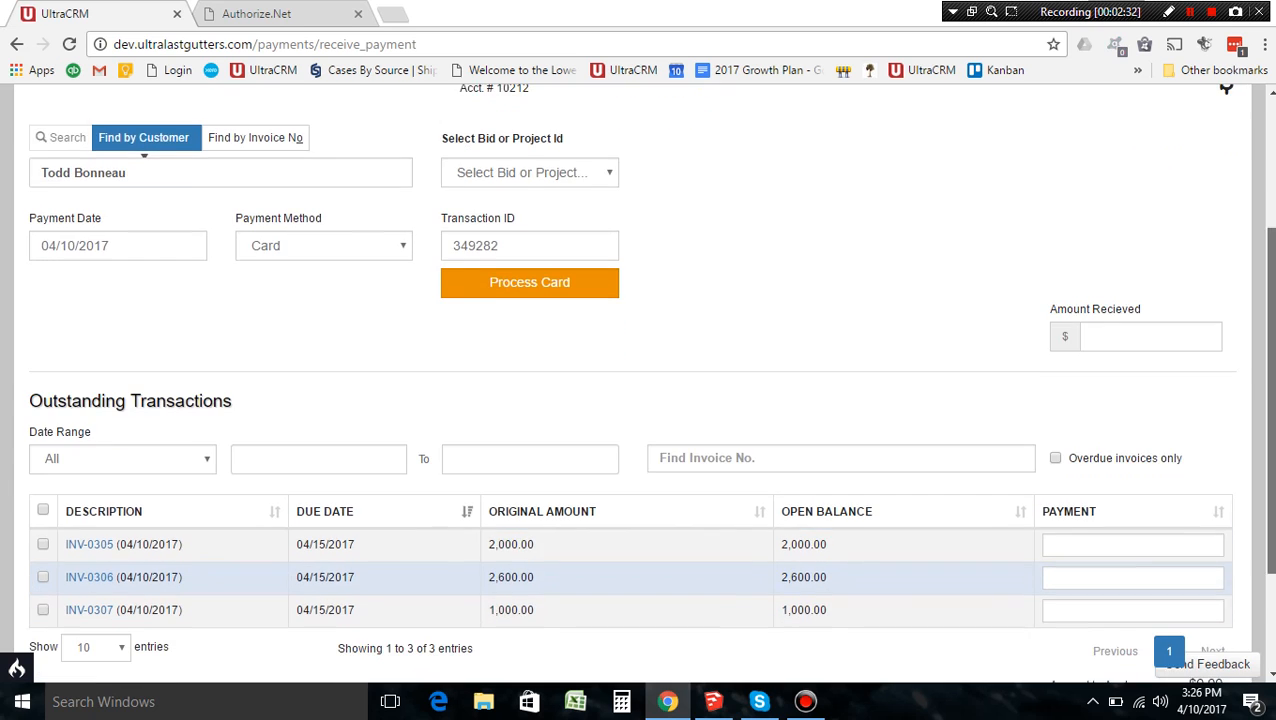
drag(1272, 456, 1272, 469)
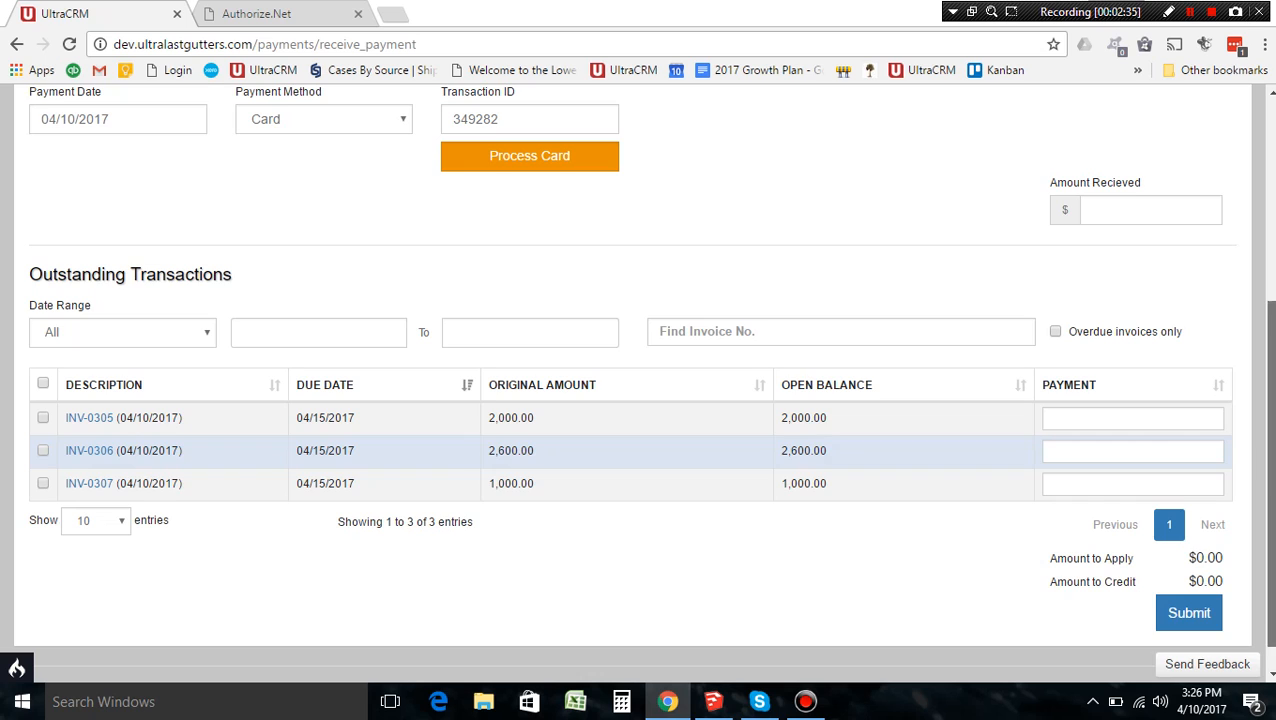
scroll(1268, 460, down, 1)
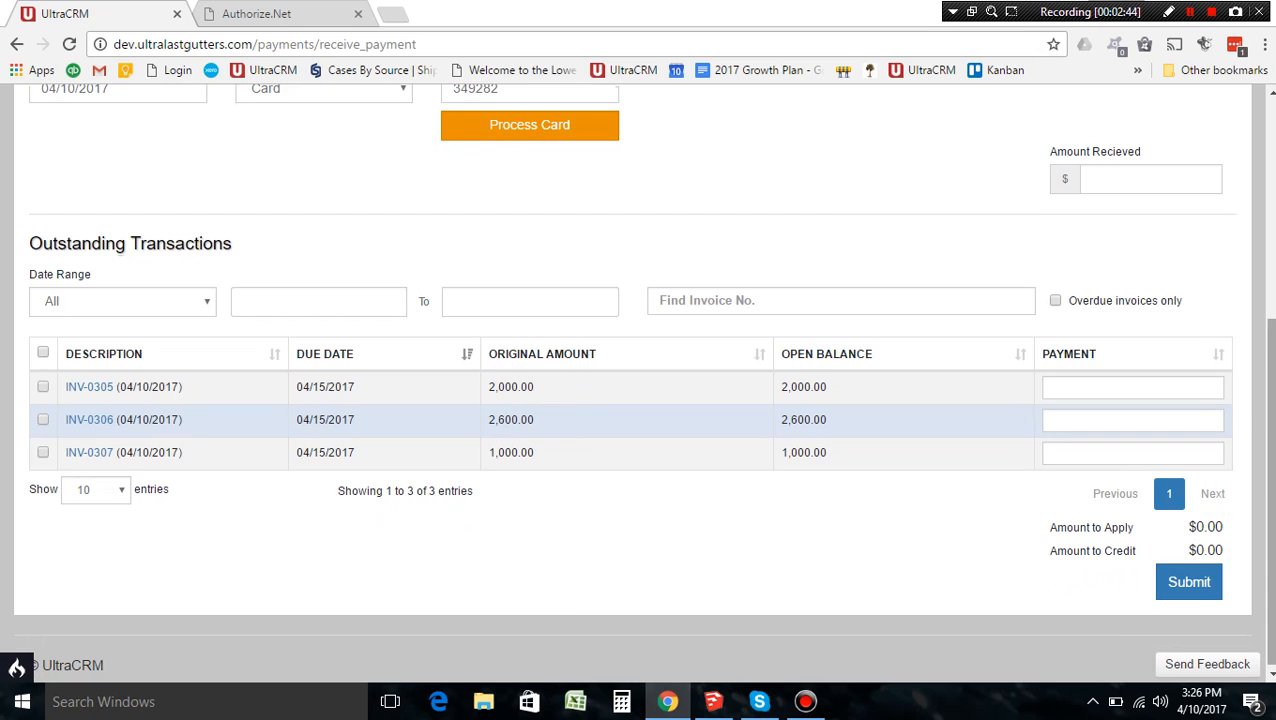
drag(1270, 430, 1270, 366)
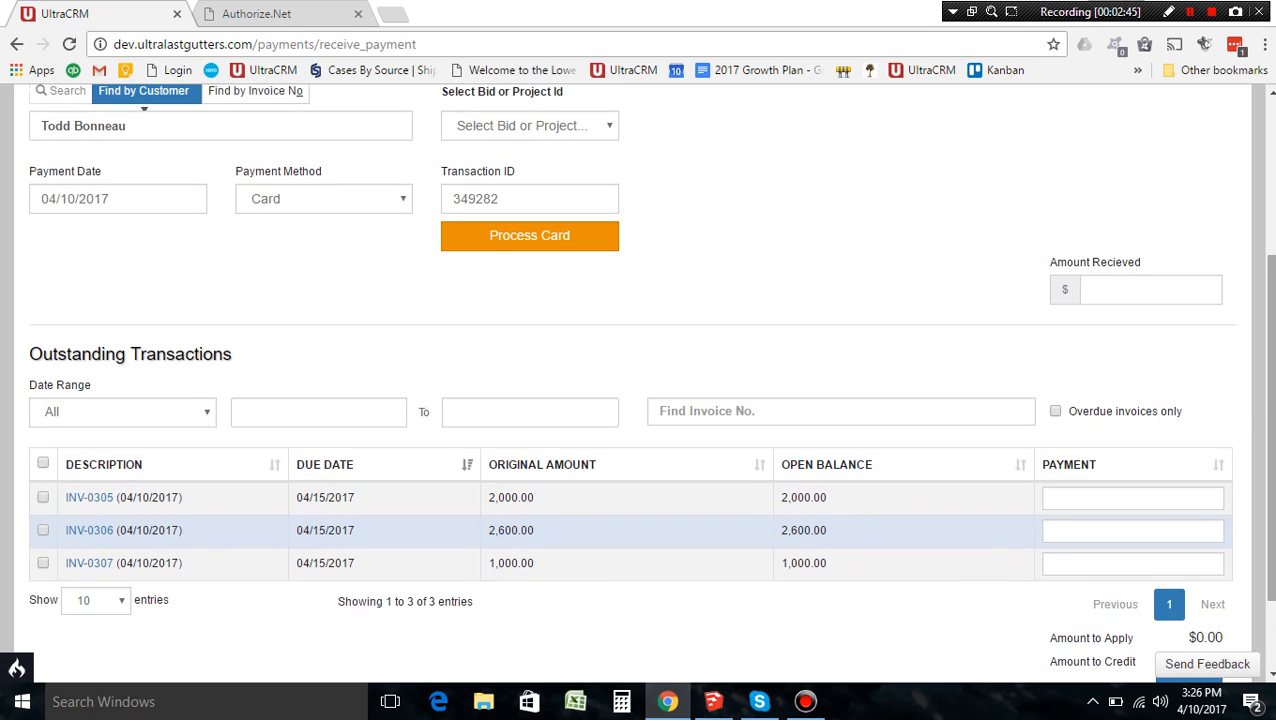
click(524, 126)
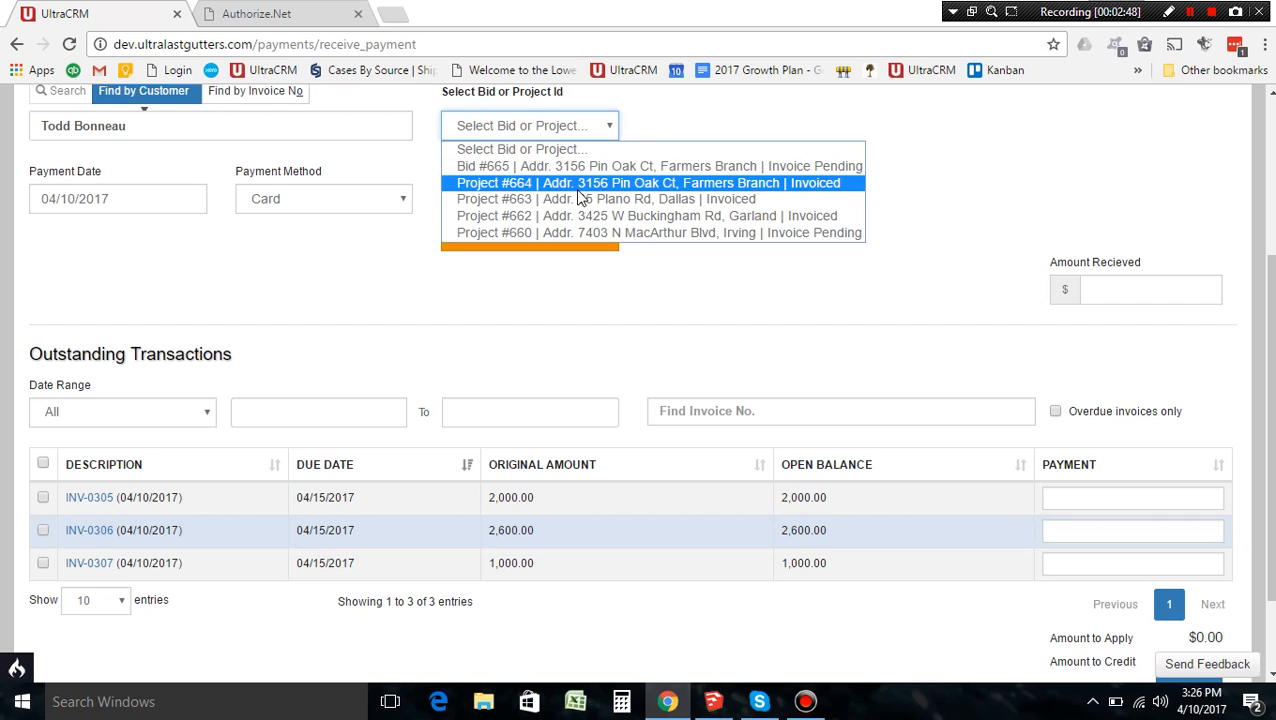
click(613, 315)
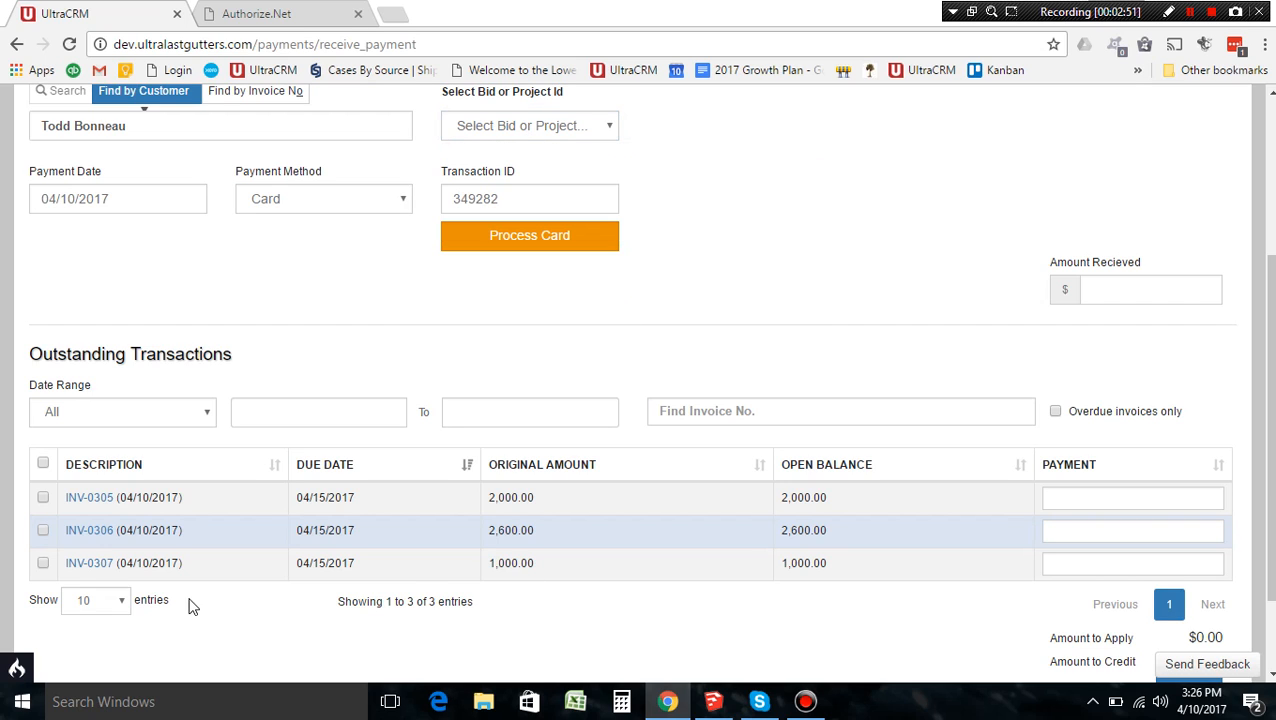
click(44, 531)
drag(1271, 400, 1271, 358)
Step: Untick INV-0306 and link the payment to Project #663
click(43, 424)
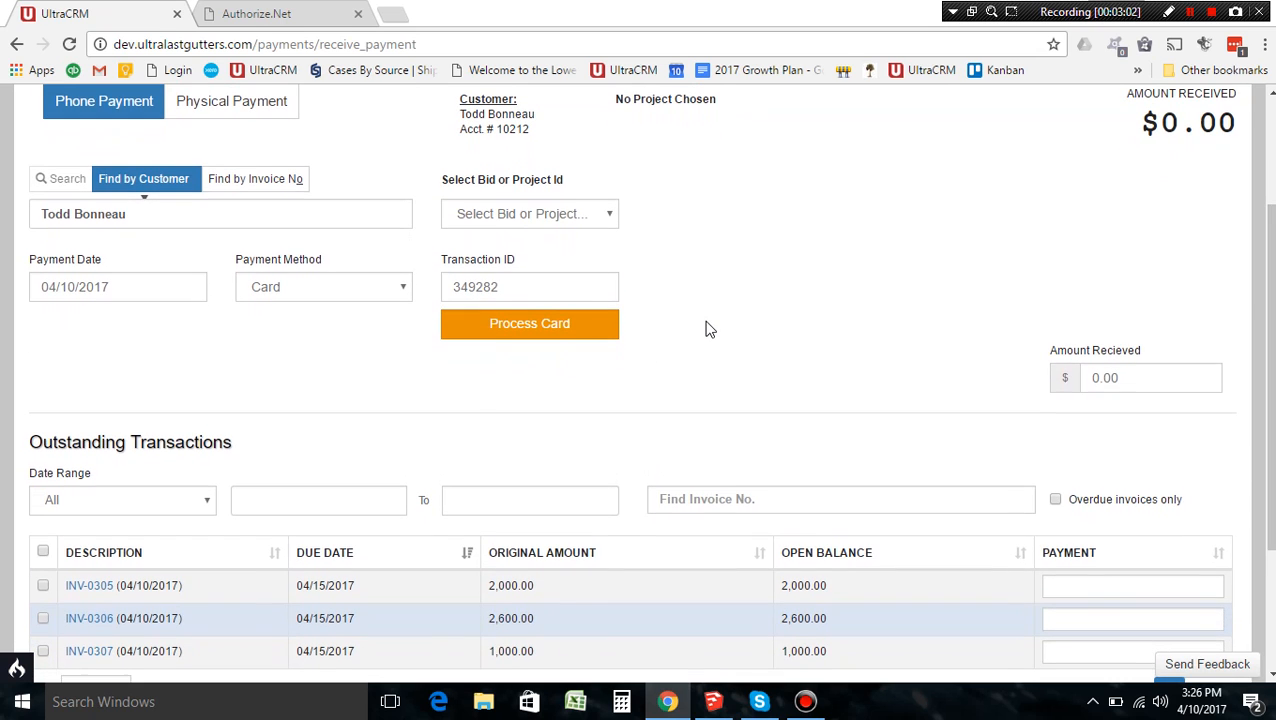
click(562, 216)
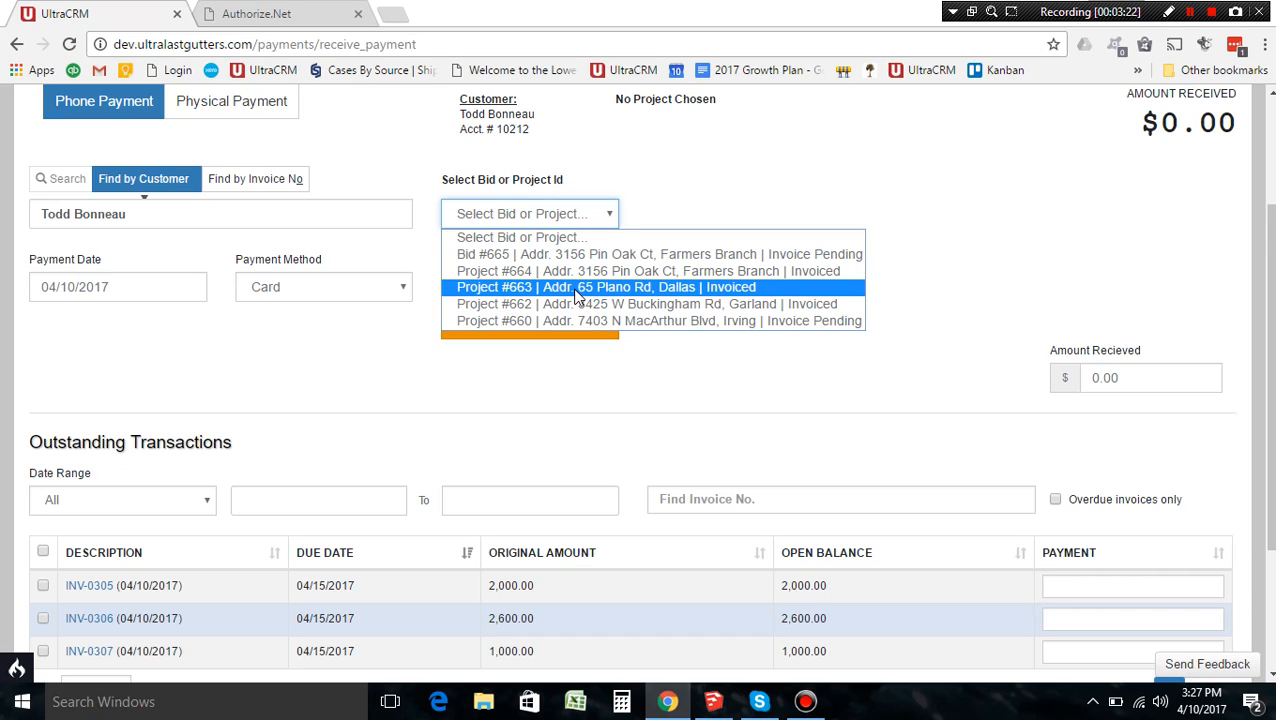
click(578, 290)
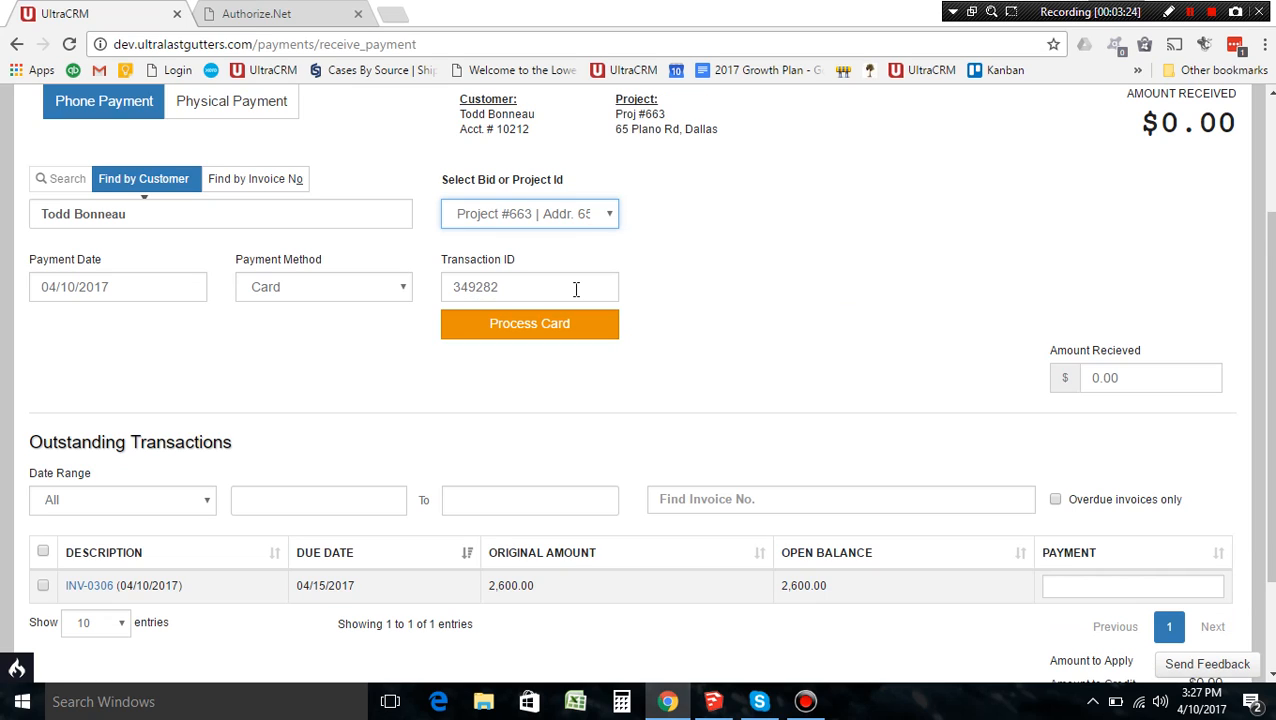
scroll(279, 578, down, 2)
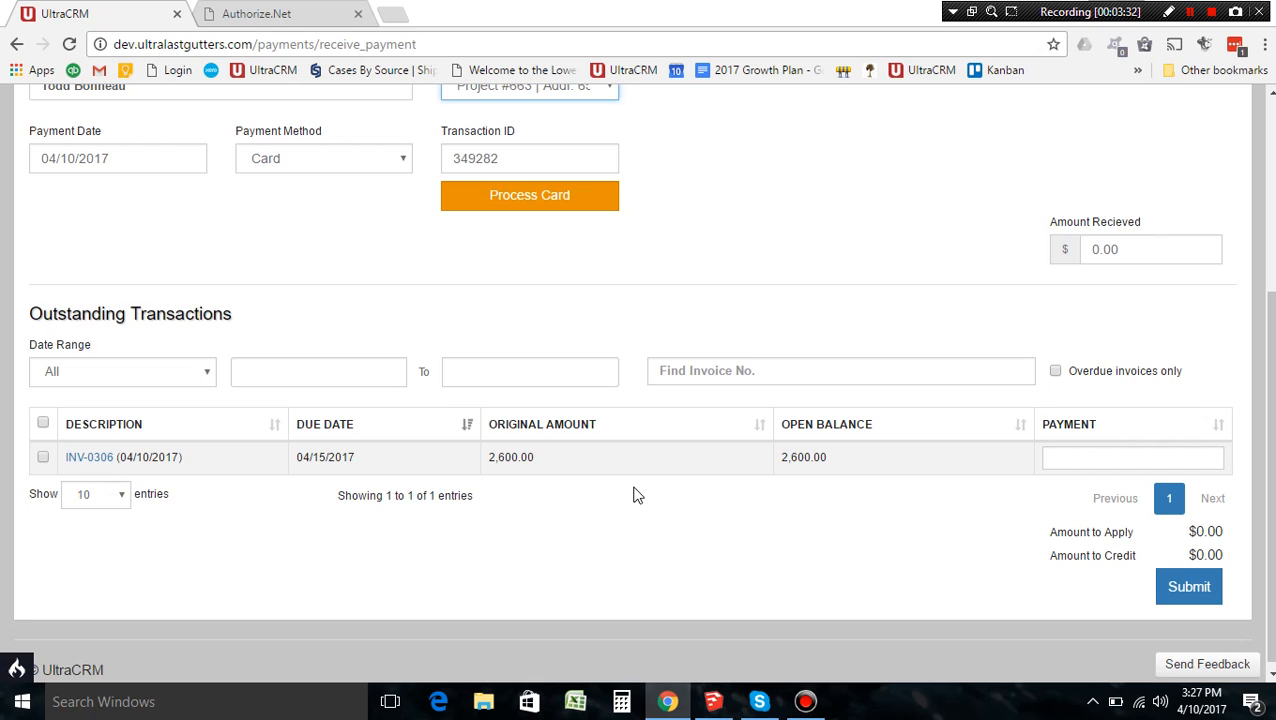
scroll(640, 380, up, 2)
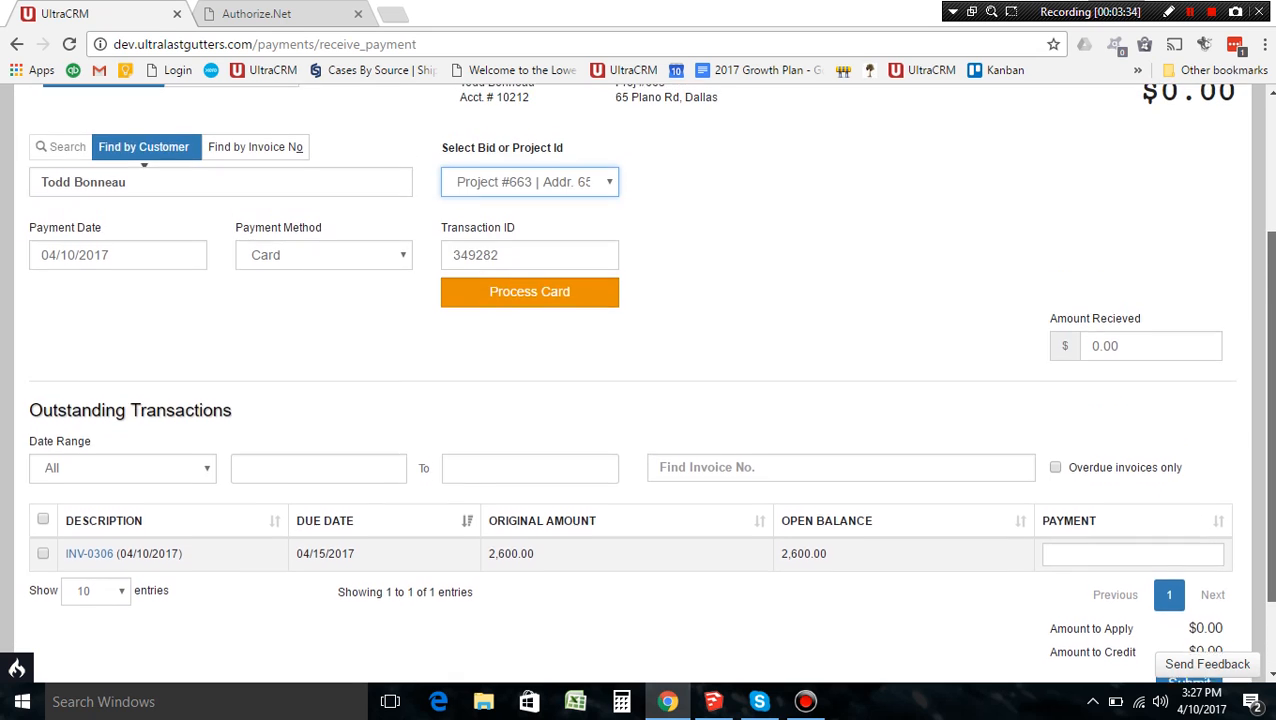
scroll(1245, 420, down, 1)
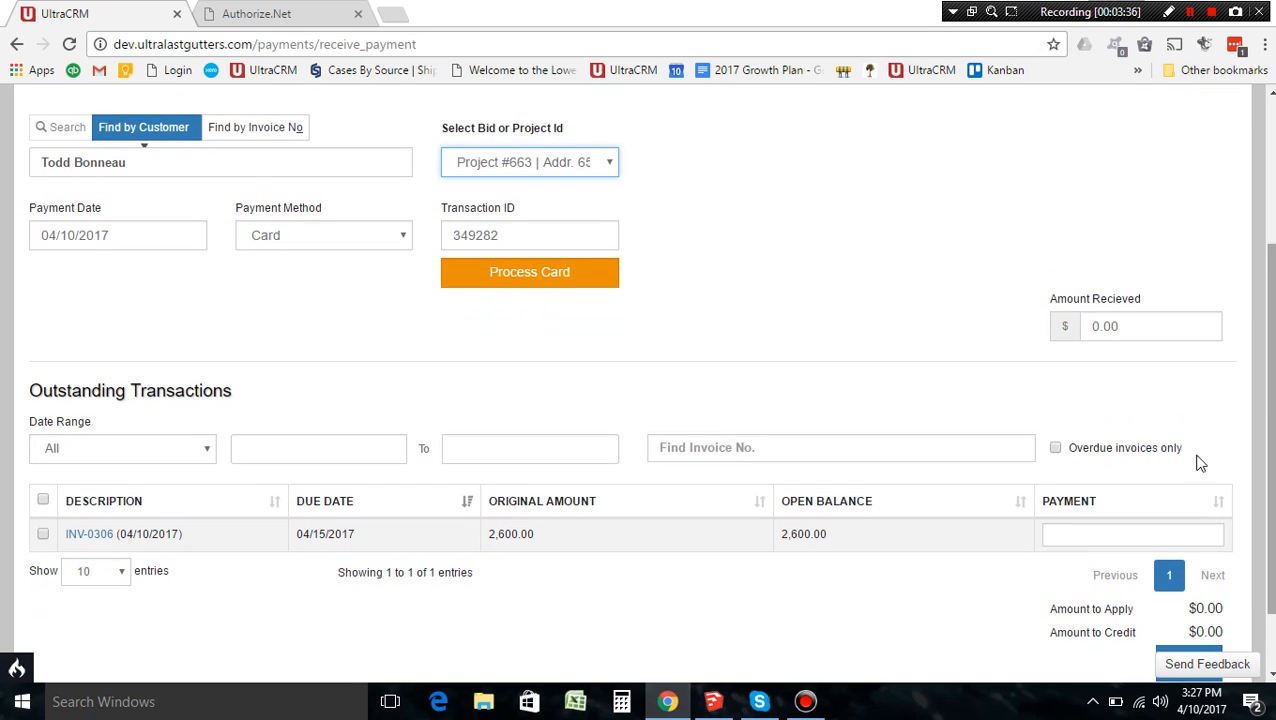
Step: Mark INV-0306 and change its payment to 2,000.00, bringing amount received to $2,000.00
click(43, 536)
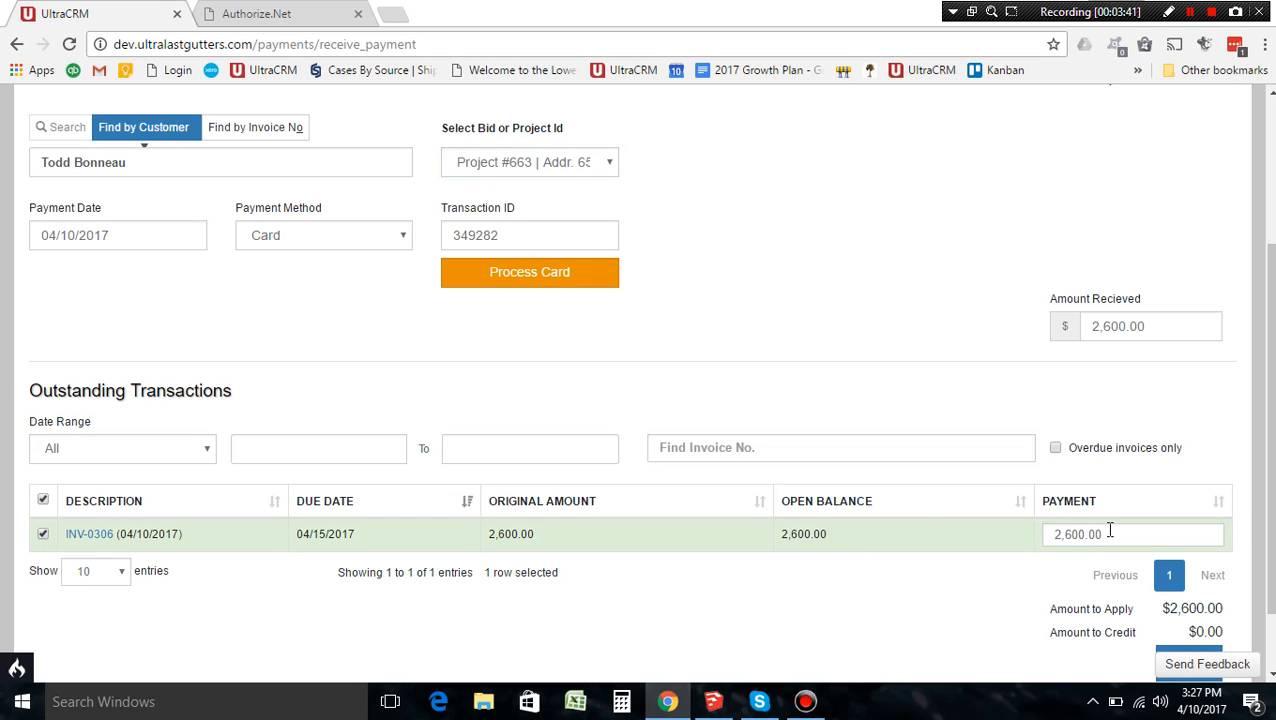
drag(1271, 450, 1271, 425)
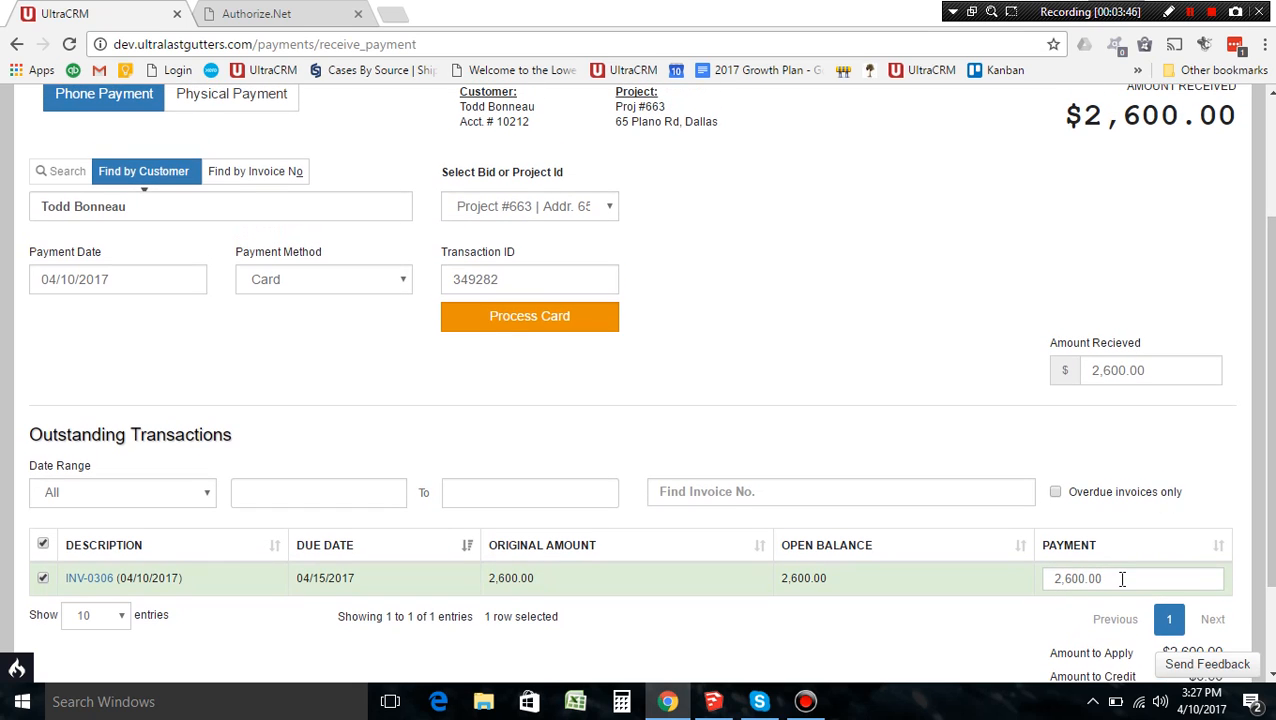
click(1100, 578)
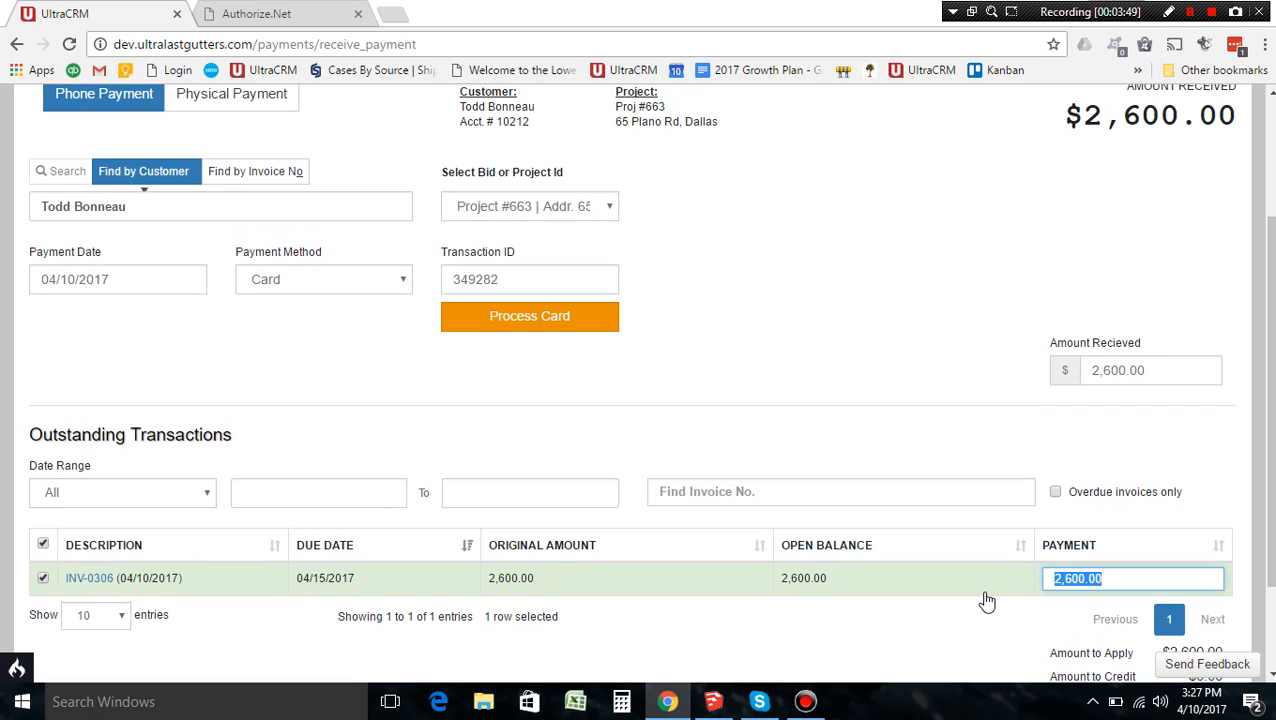
text(2000)
click(939, 430)
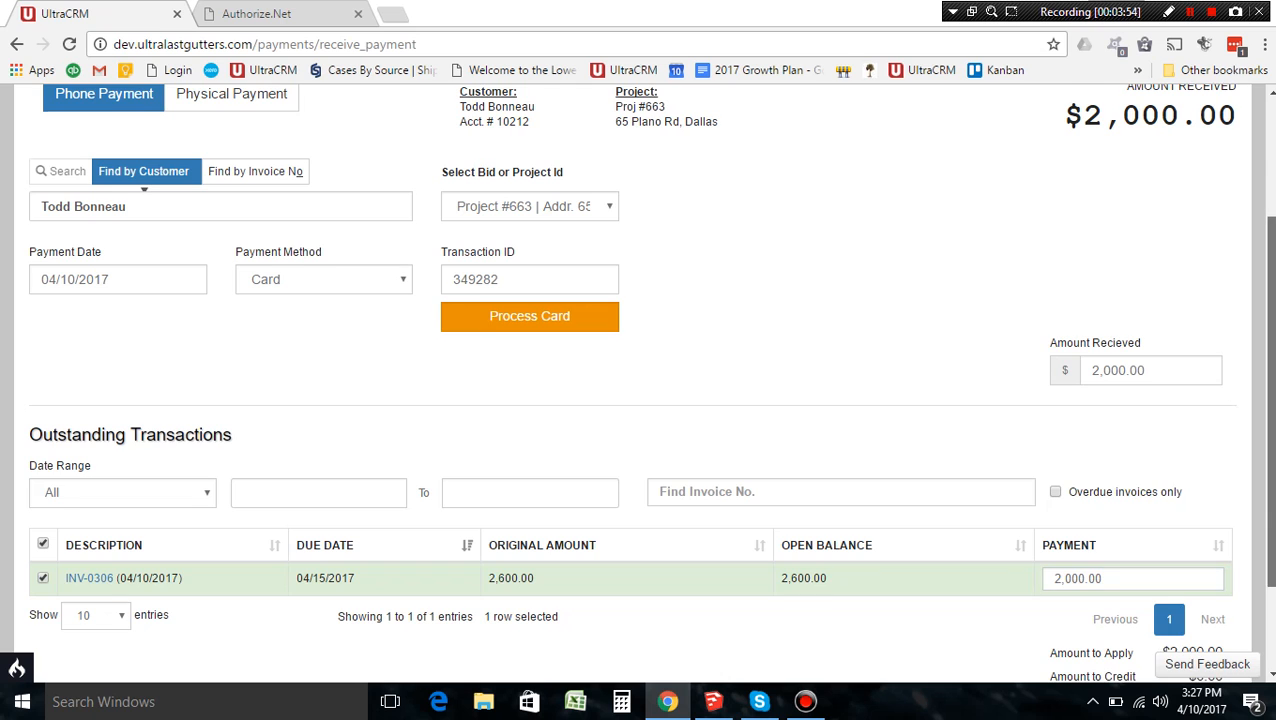
scroll(640, 400, up, 1)
scroll(640, 400, down, 2)
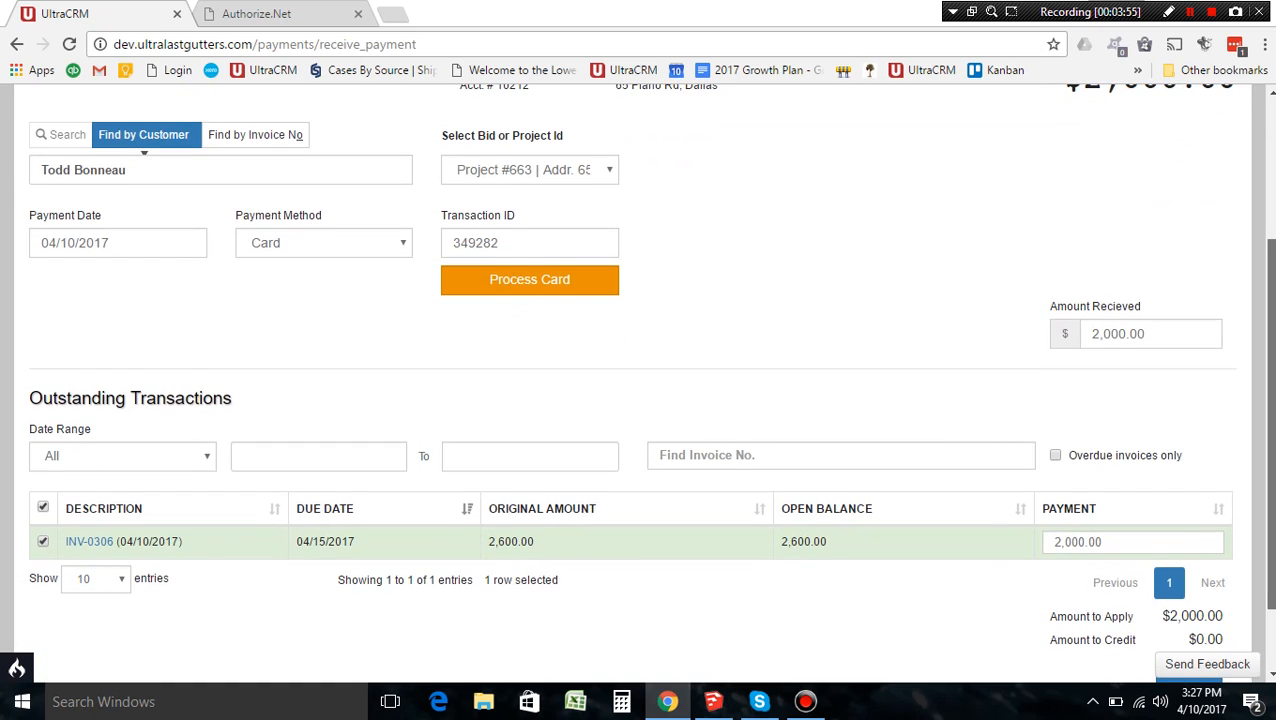
scroll(640, 400, up, 1)
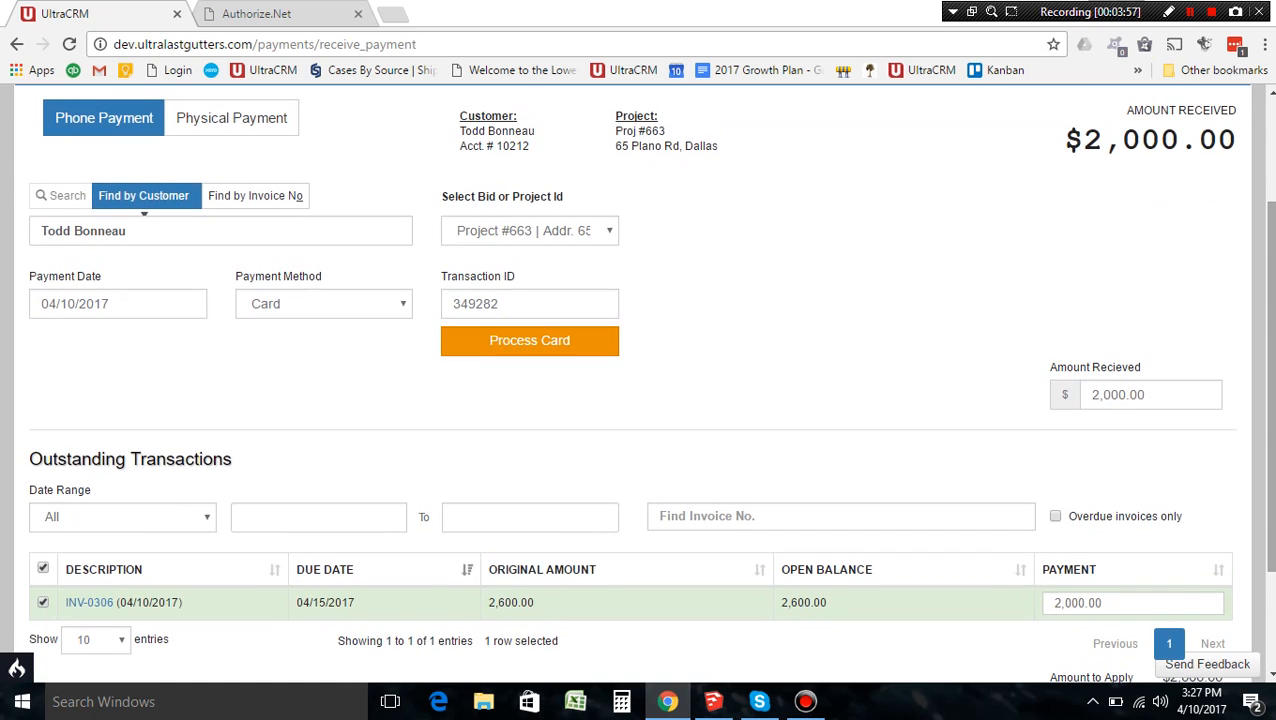
scroll(640, 400, down, 2)
scroll(640, 400, up, 2)
scroll(640, 400, down, 1)
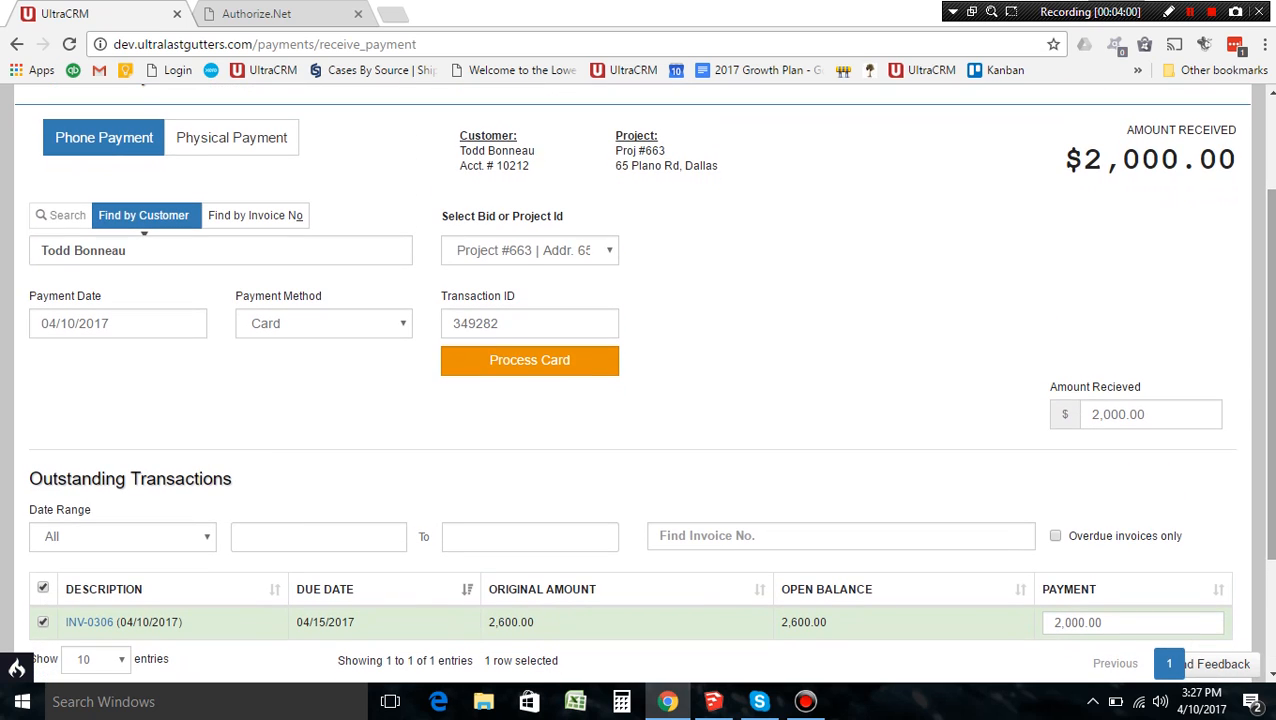
scroll(640, 400, down, 1)
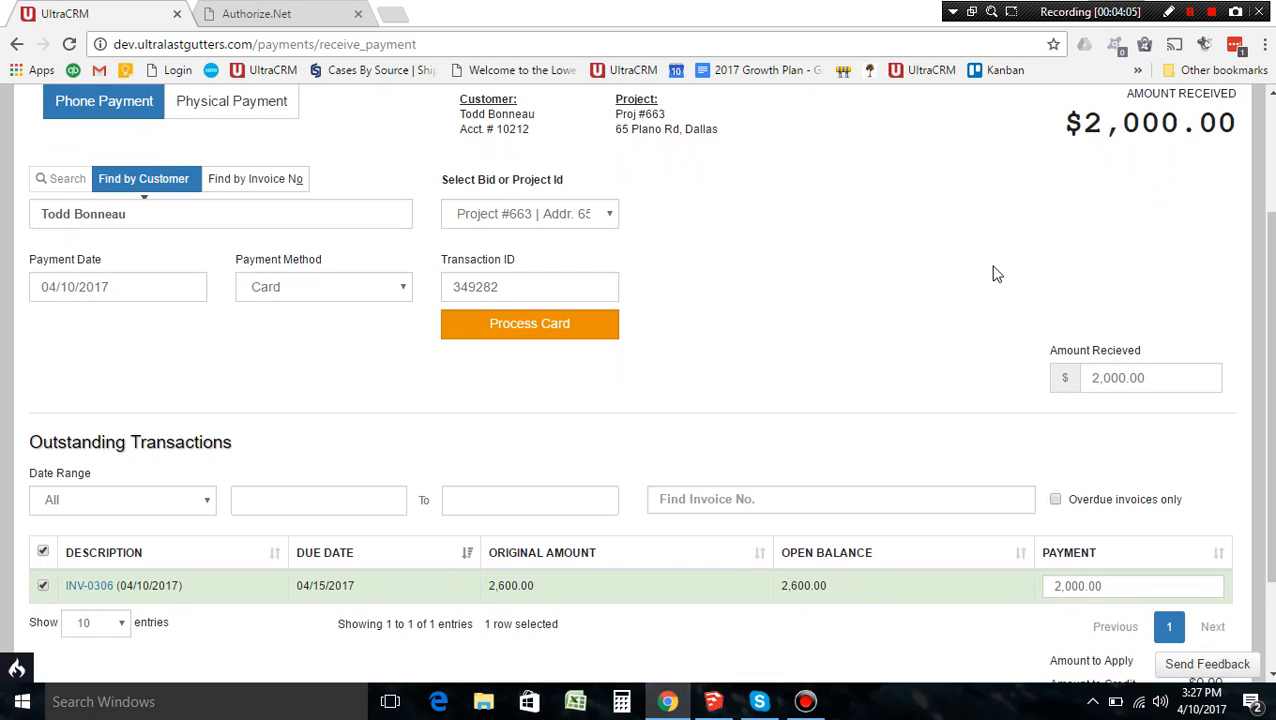
Step: Open the bid and project list showing Bid #665 and four projects
click(601, 225)
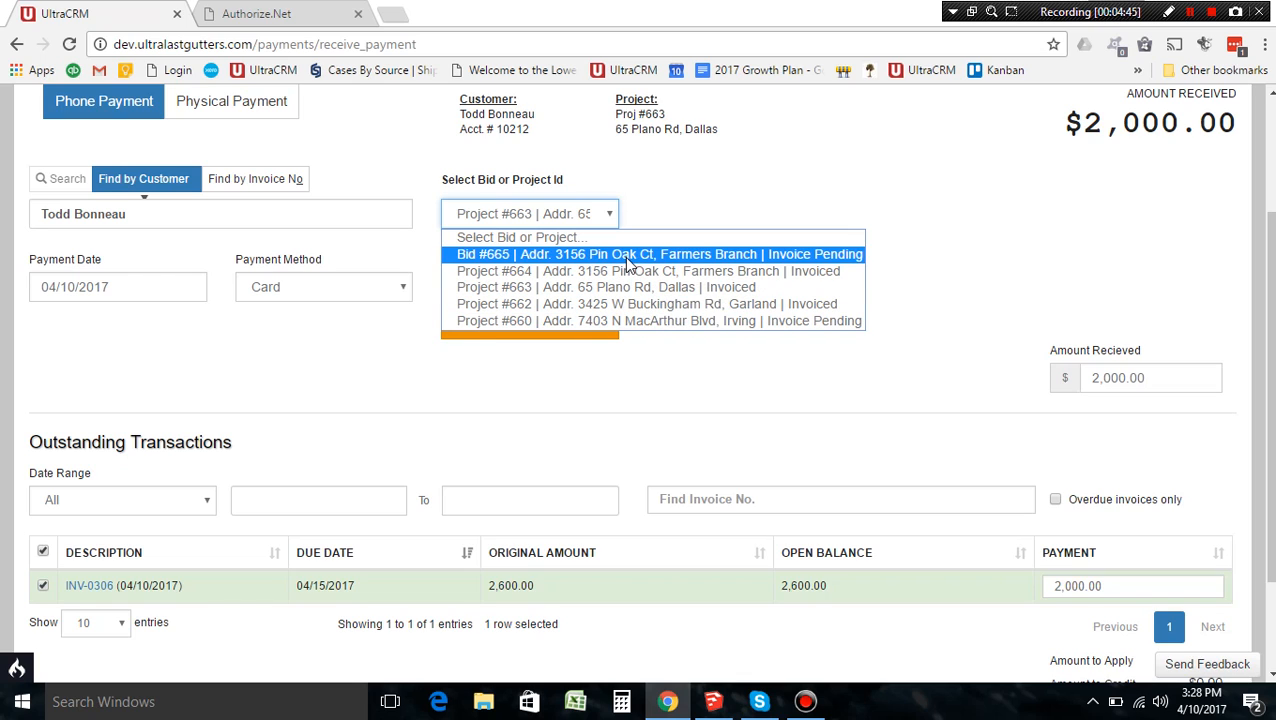
Step: Switch the payment to Bid #665 and change the amount received to 500.00
click(618, 256)
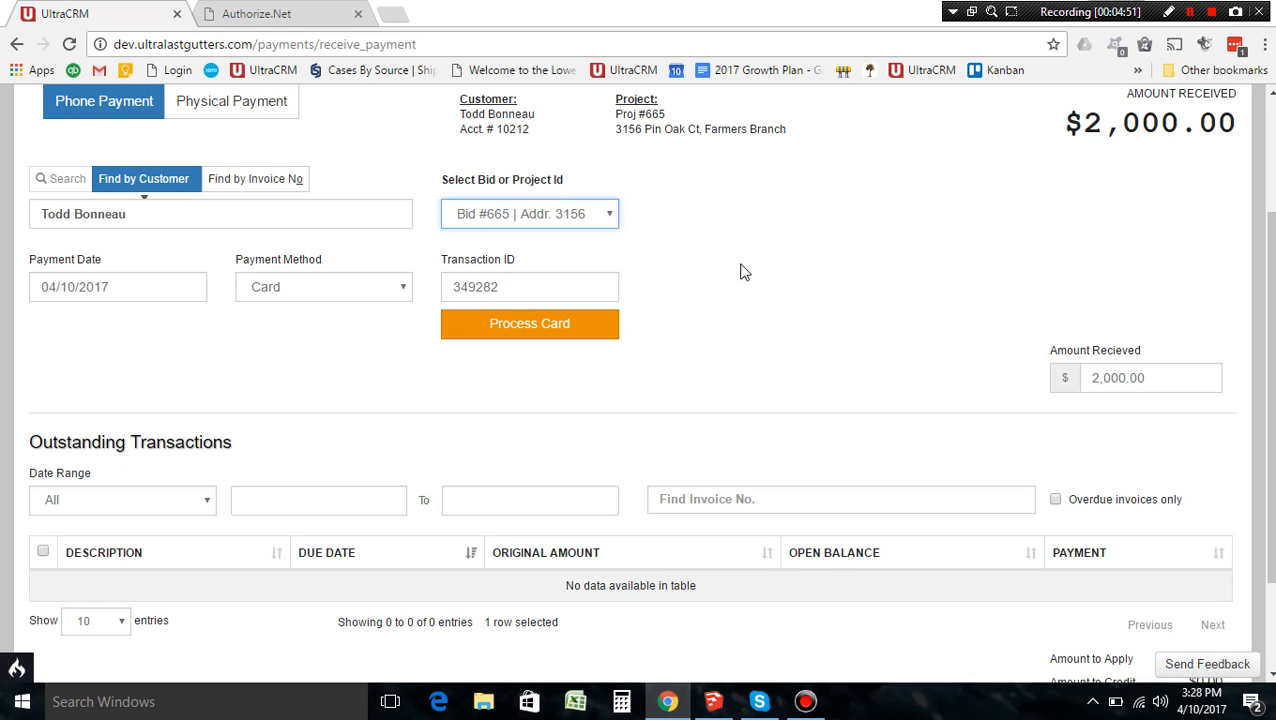
scroll(675, 520, down, 2)
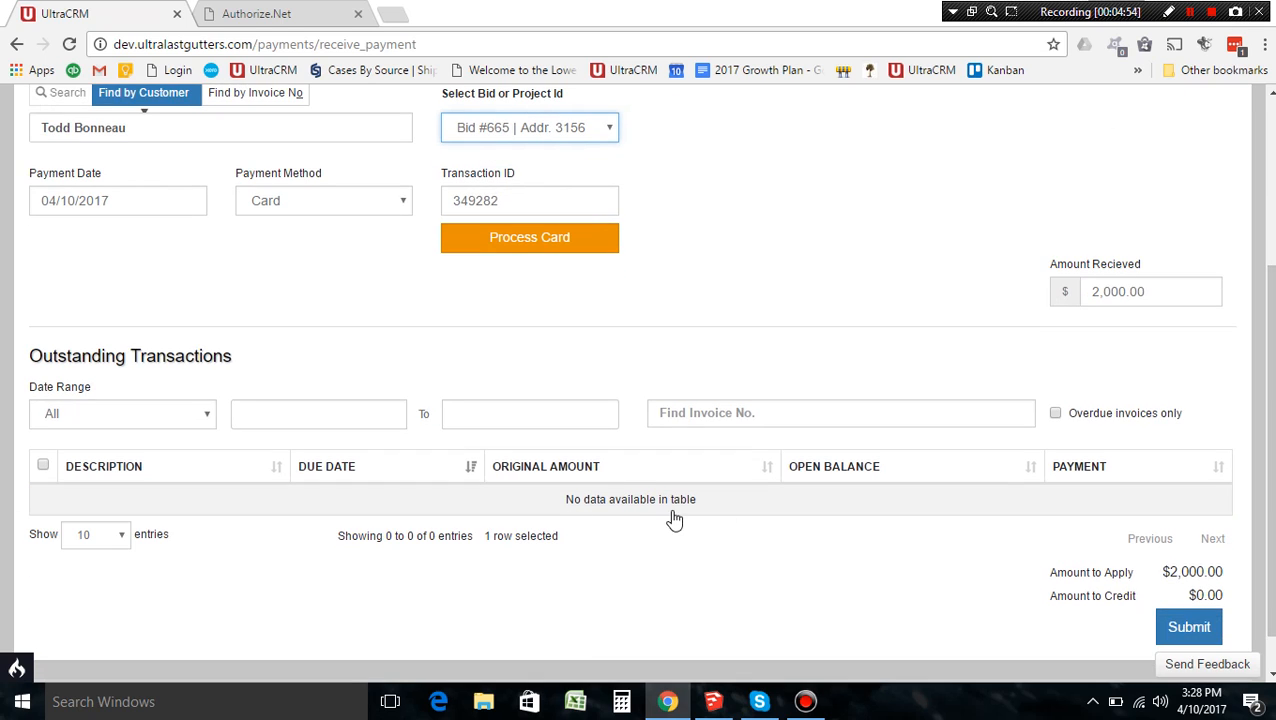
drag(1271, 514, 1186, 420)
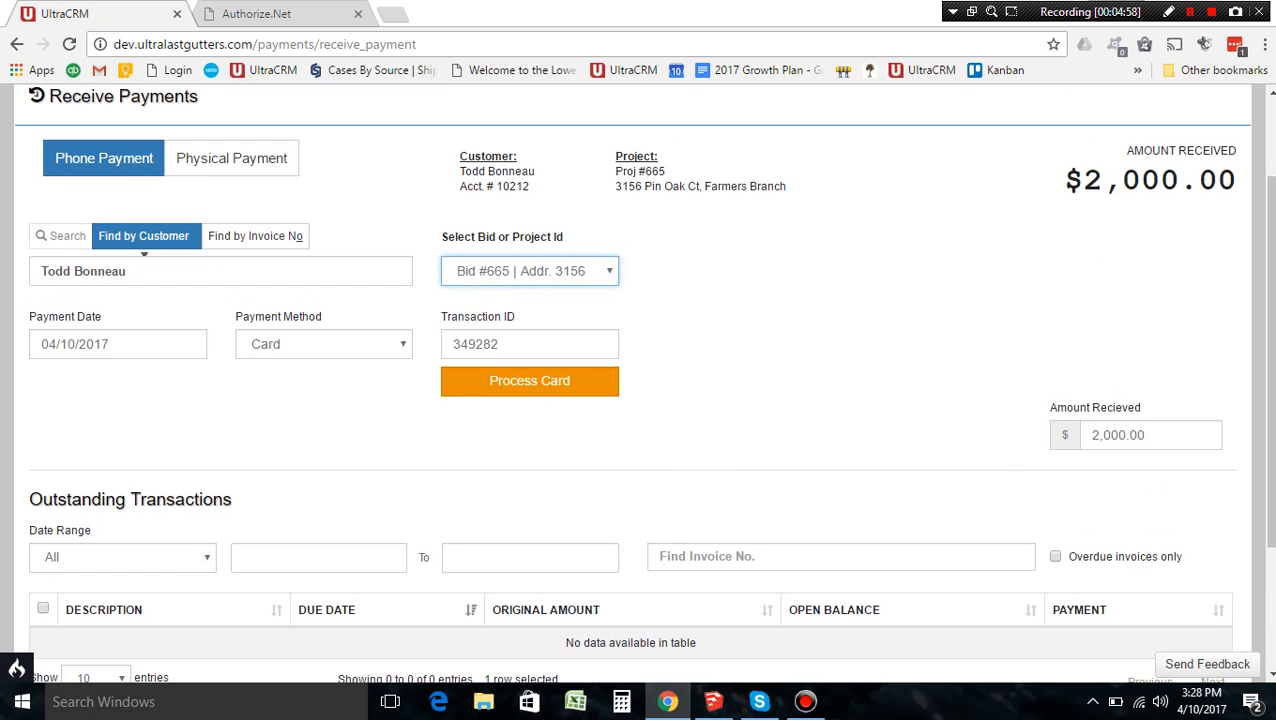
scroll(1144, 272, down, 3)
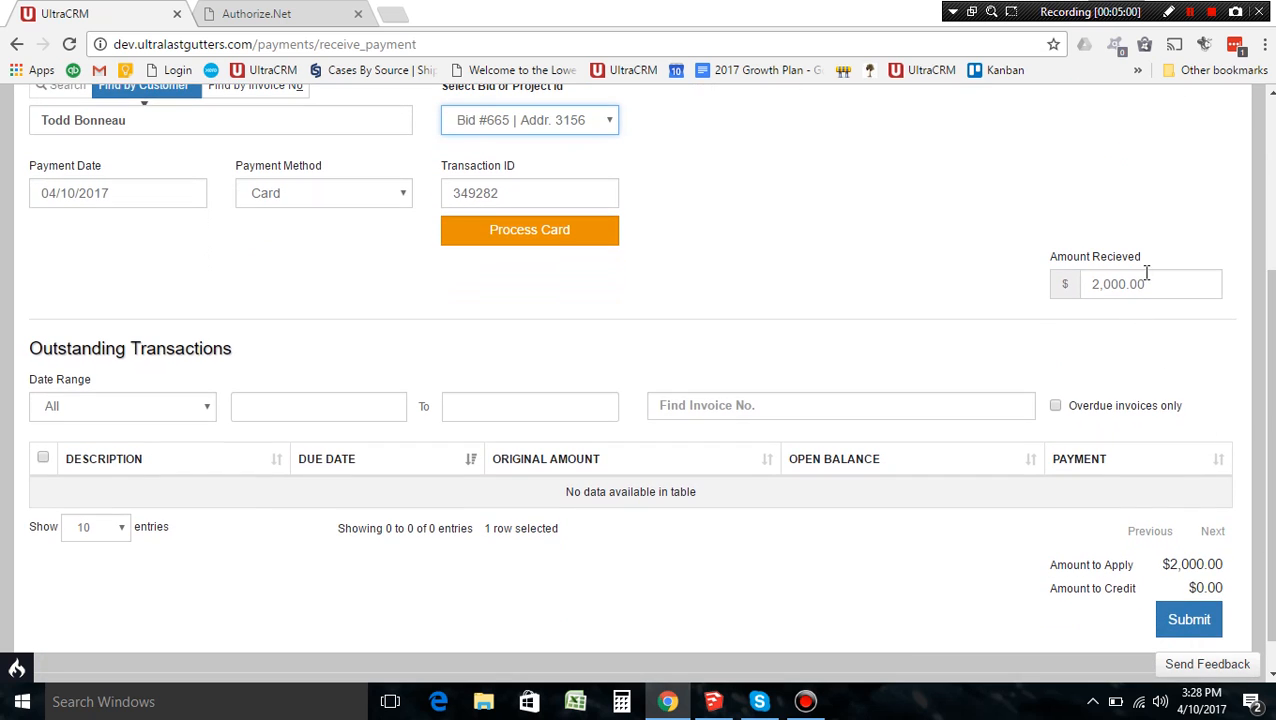
drag(1165, 285, 1038, 287)
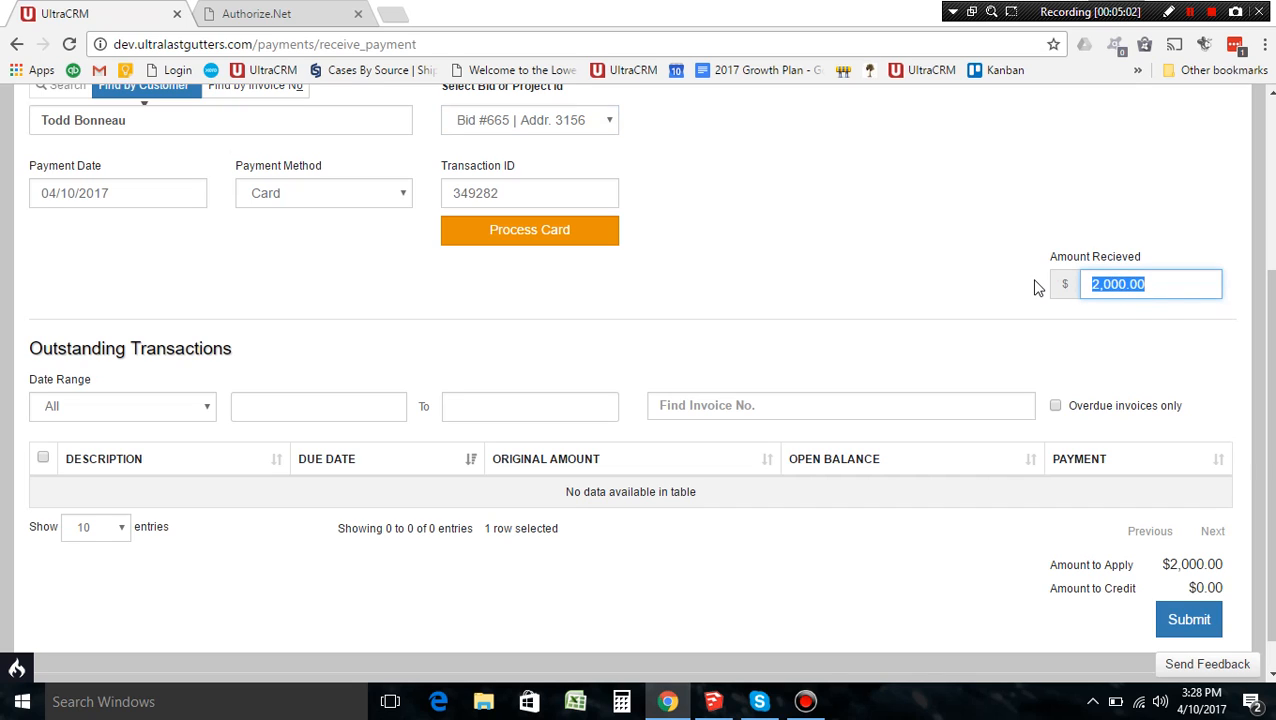
text(55)
key(BackSpace)
text(00)
click(829, 265)
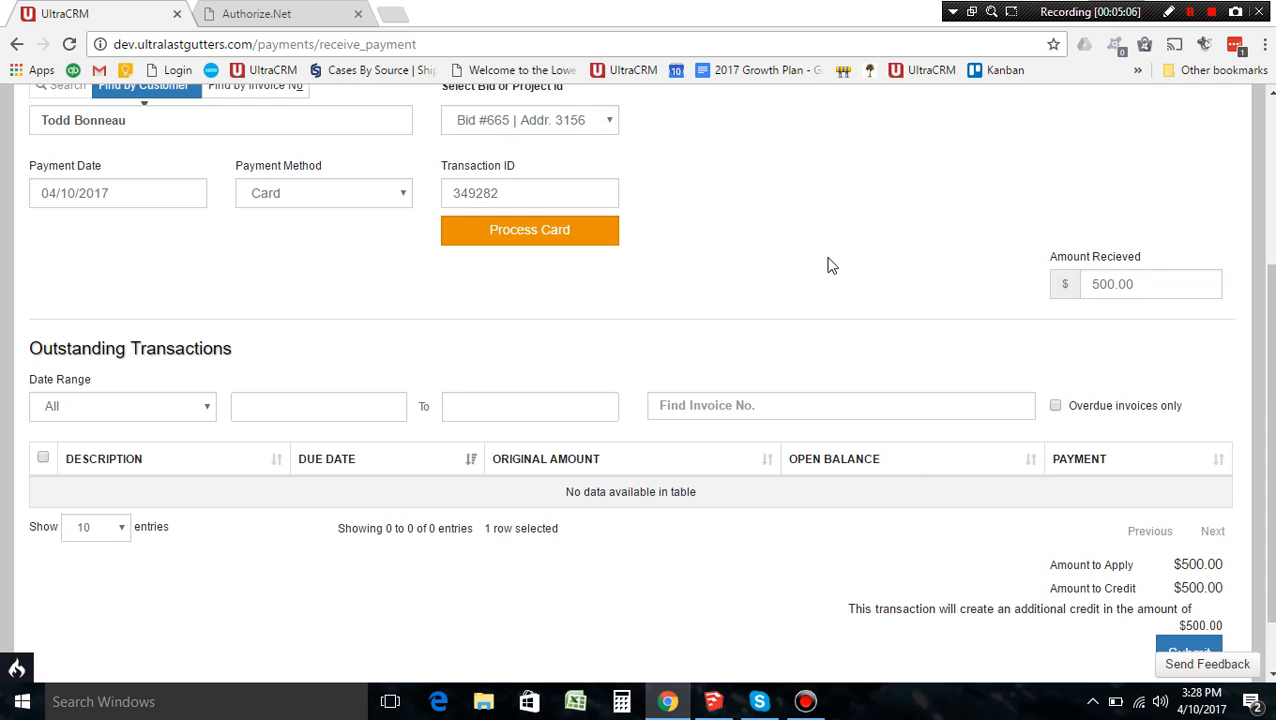
scroll(640, 380, up, 2)
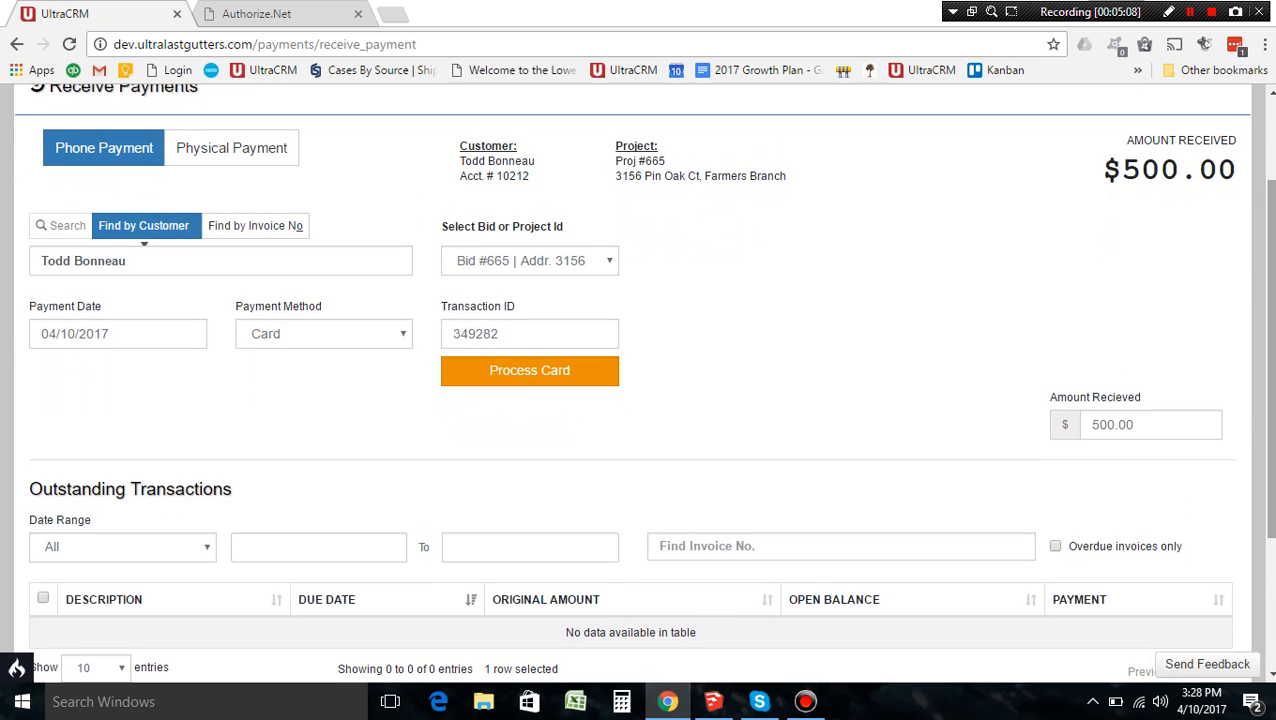
scroll(640, 380, down, 2)
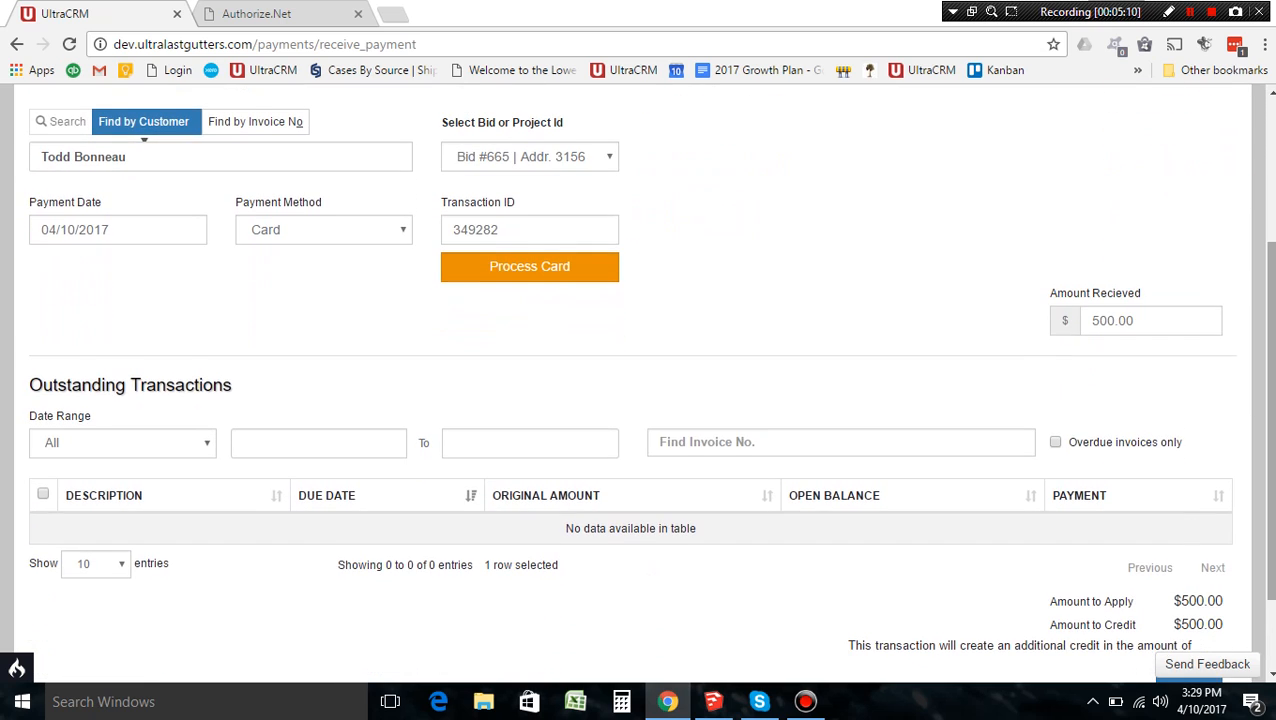
scroll(640, 380, up, 2)
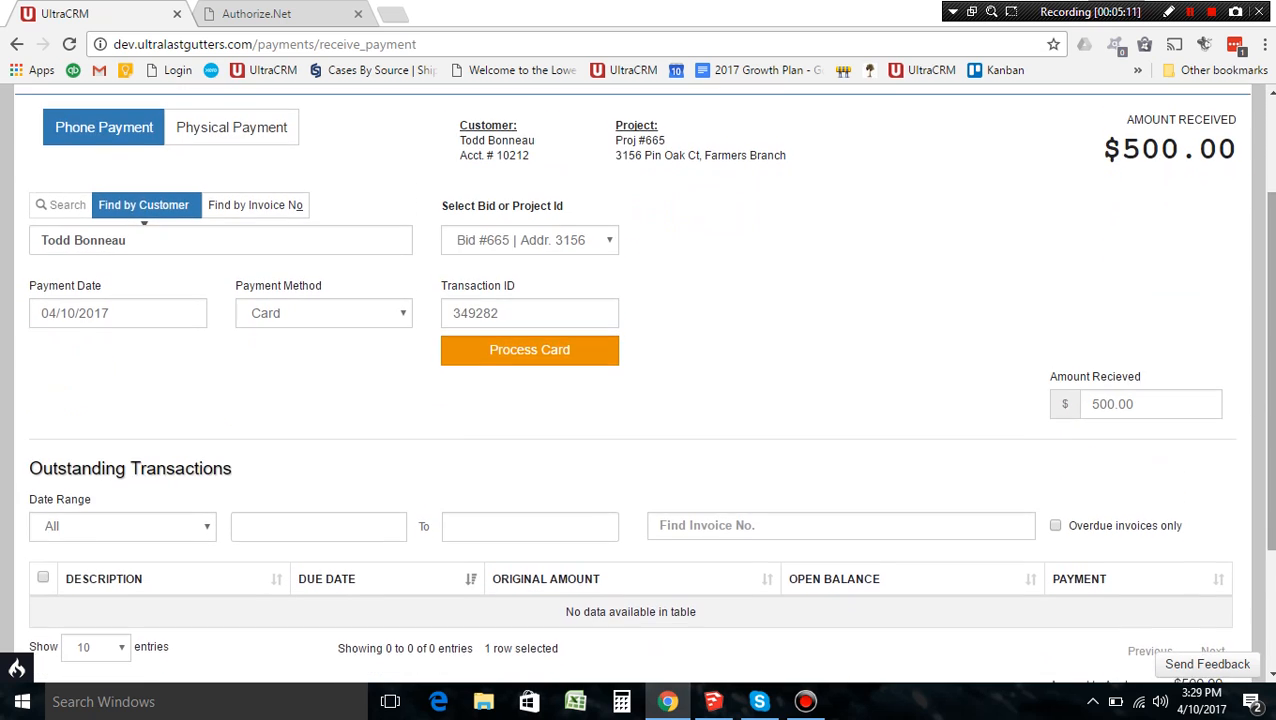
click(602, 245)
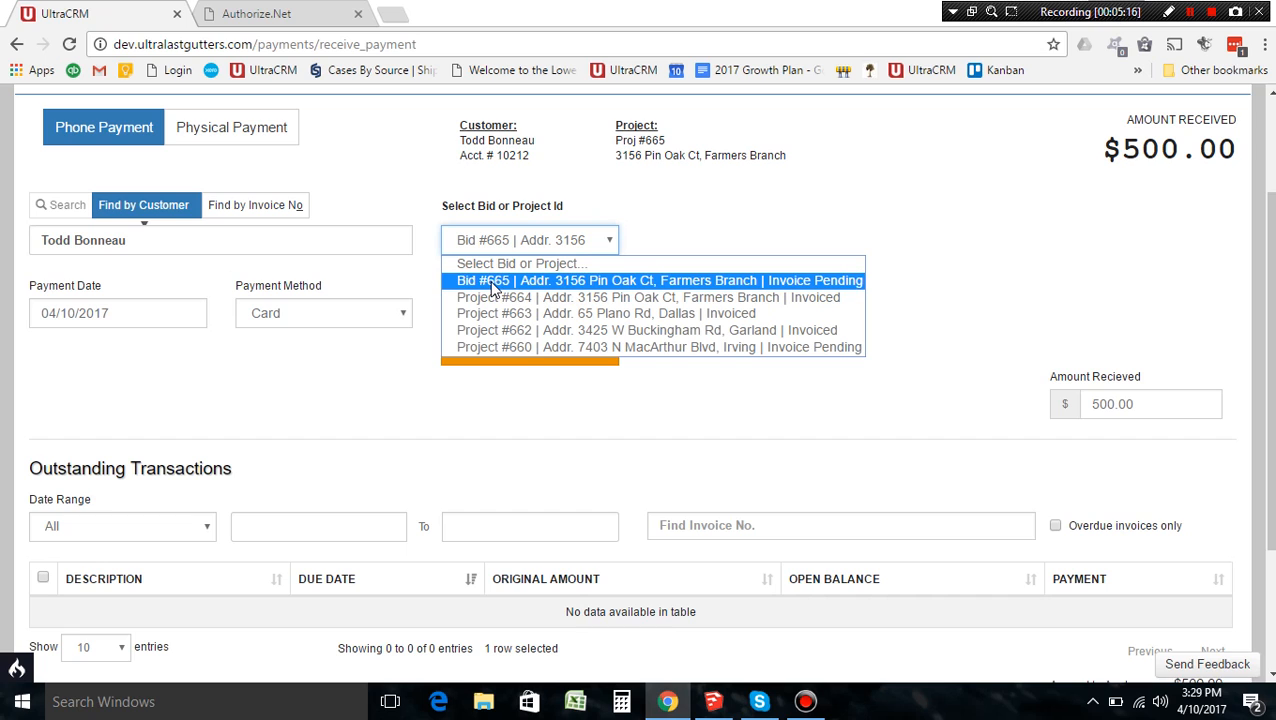
click(729, 239)
scroll(729, 239, down, 2)
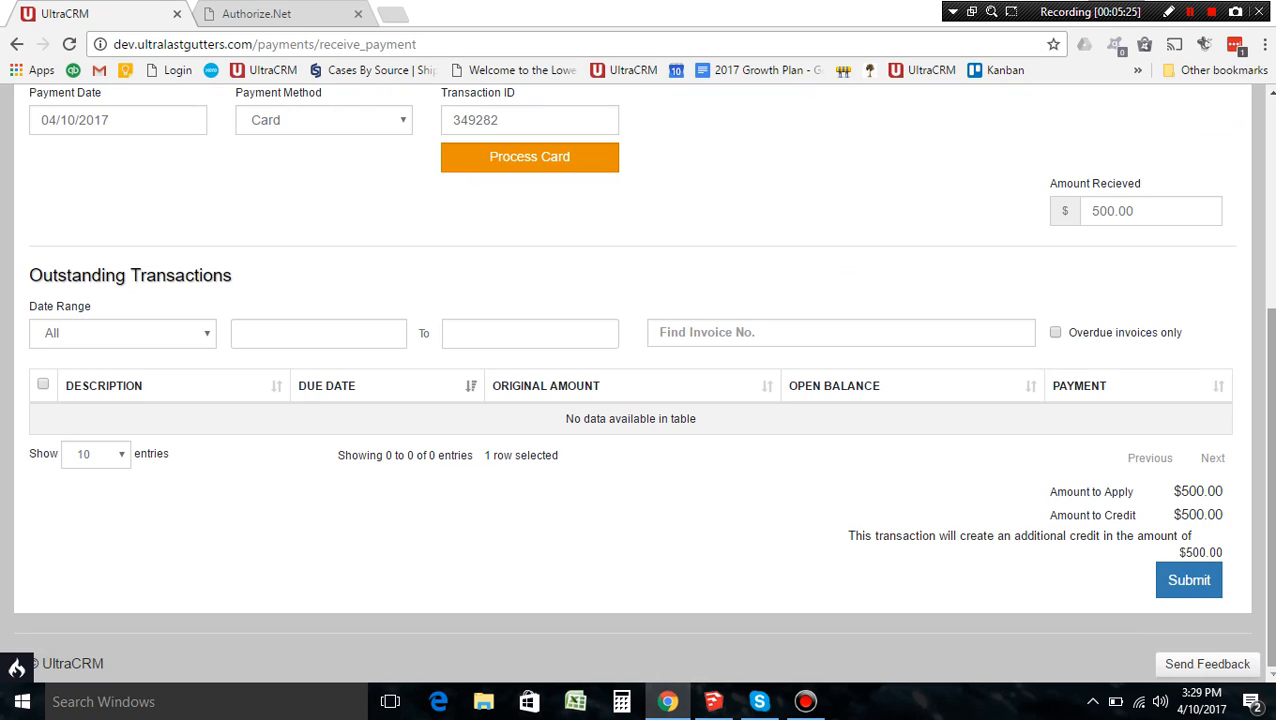
drag(1272, 420, 1272, 323)
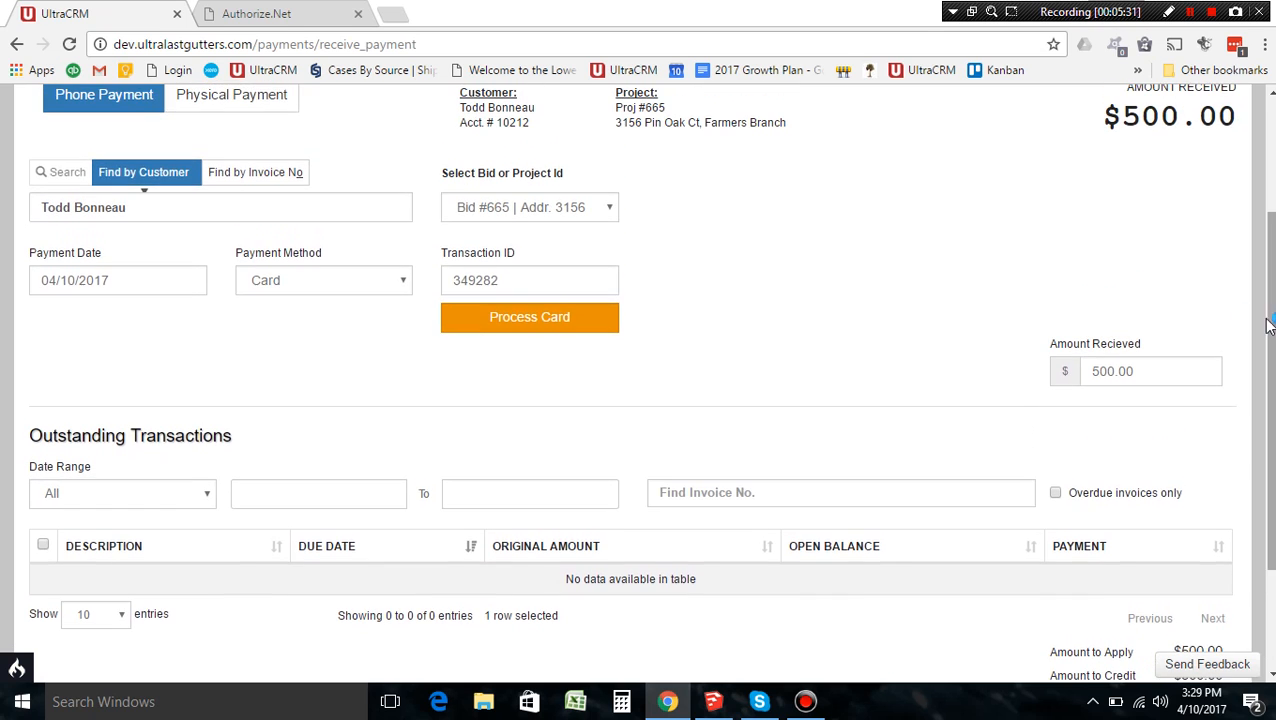
click(577, 210)
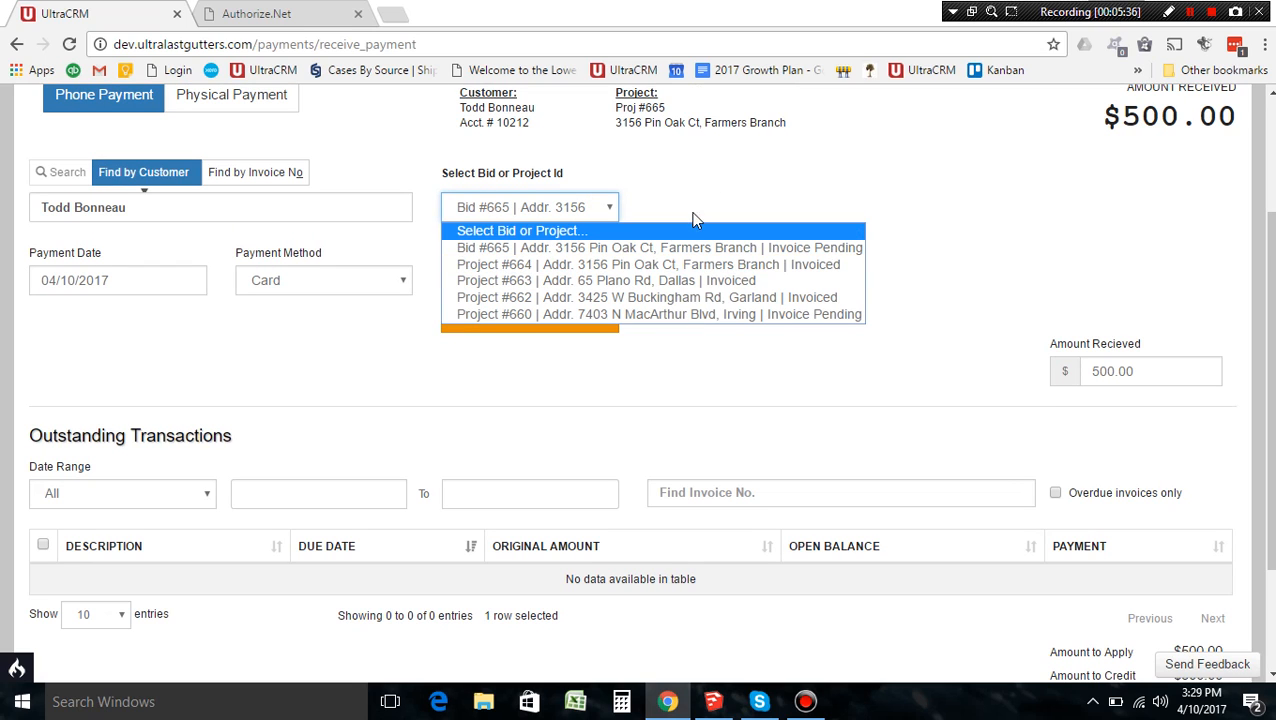
click(720, 196)
scroll(720, 196, down, 1)
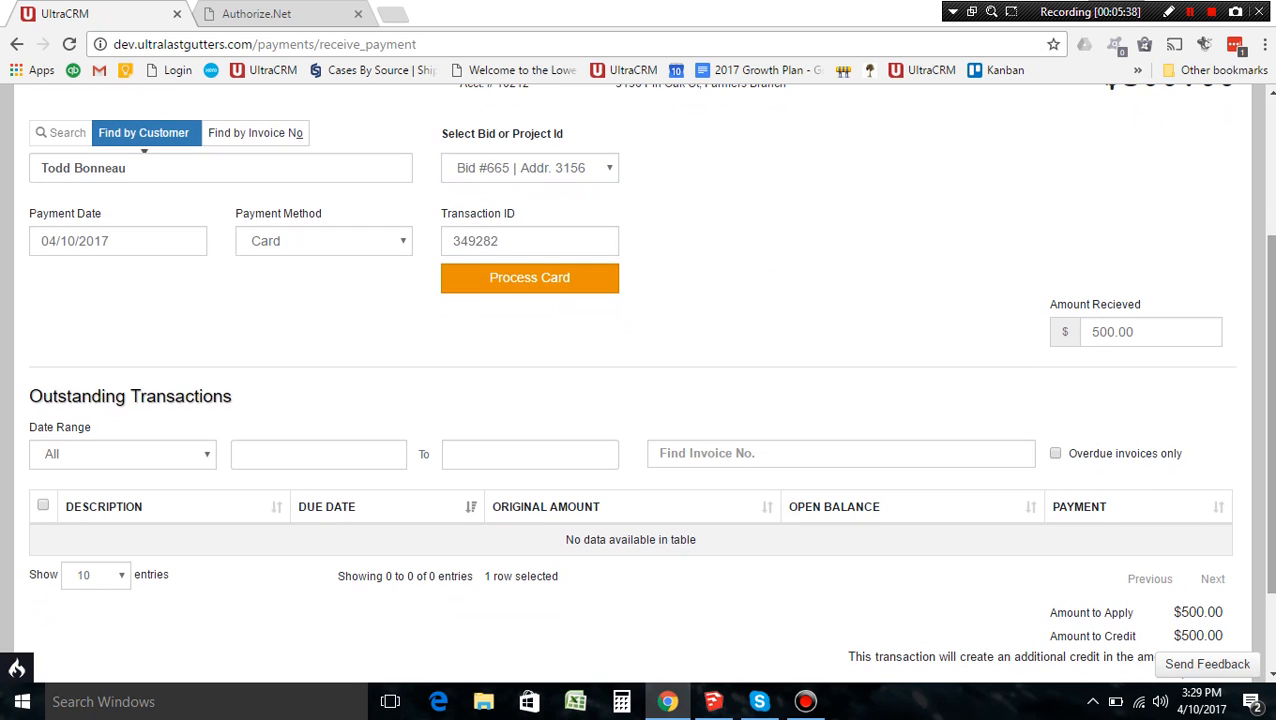
scroll(640, 380, down, 1)
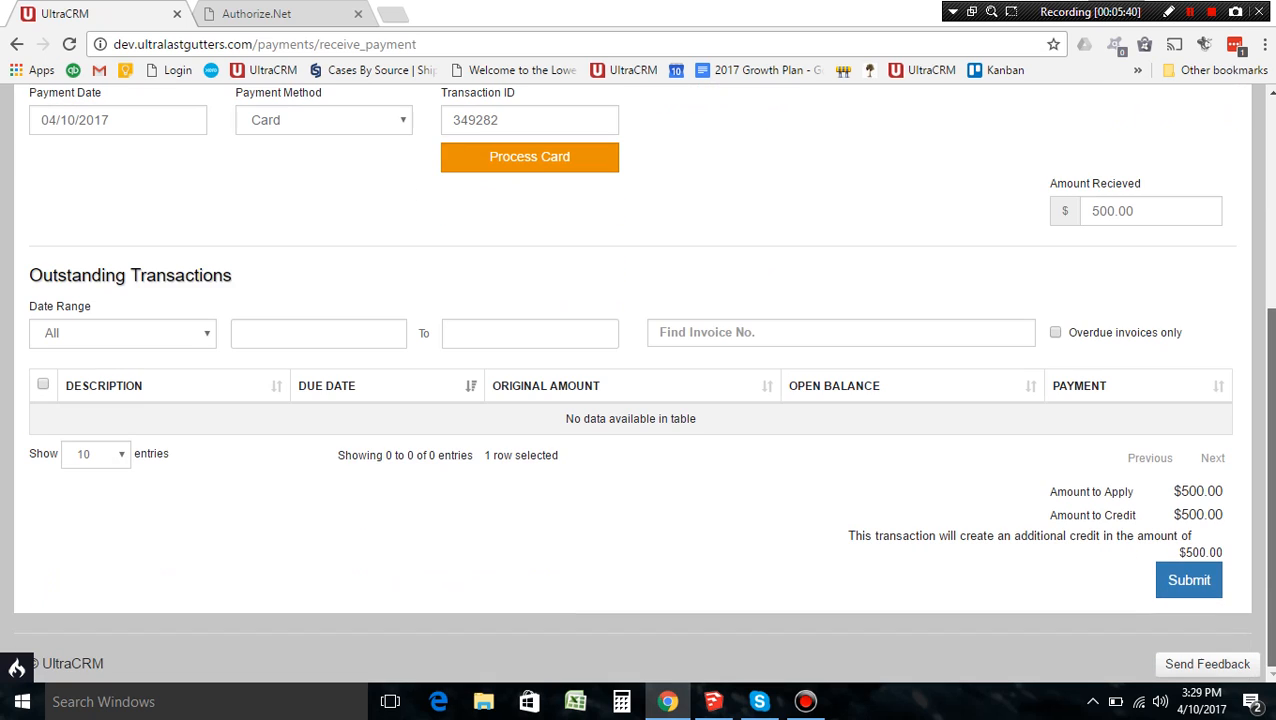
Step: Submit the $500 prepayment for Project Account #665, then cancel it at confirmation
click(1184, 586)
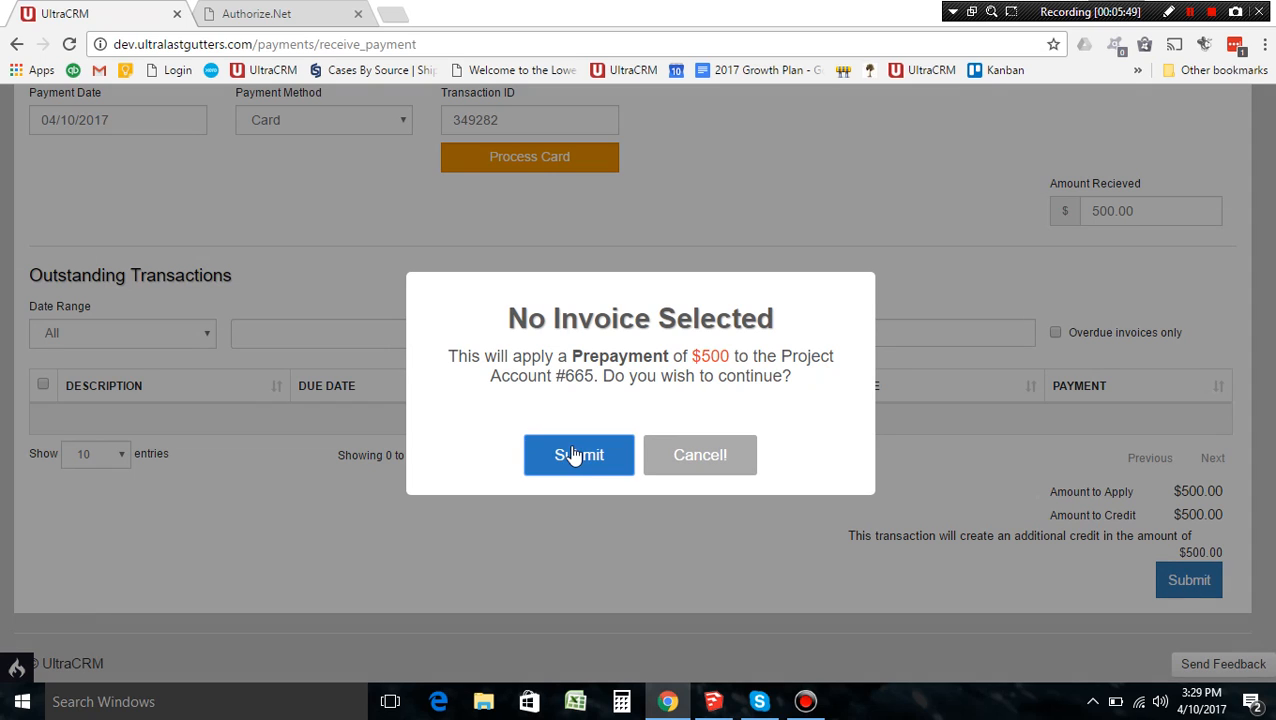
click(675, 468)
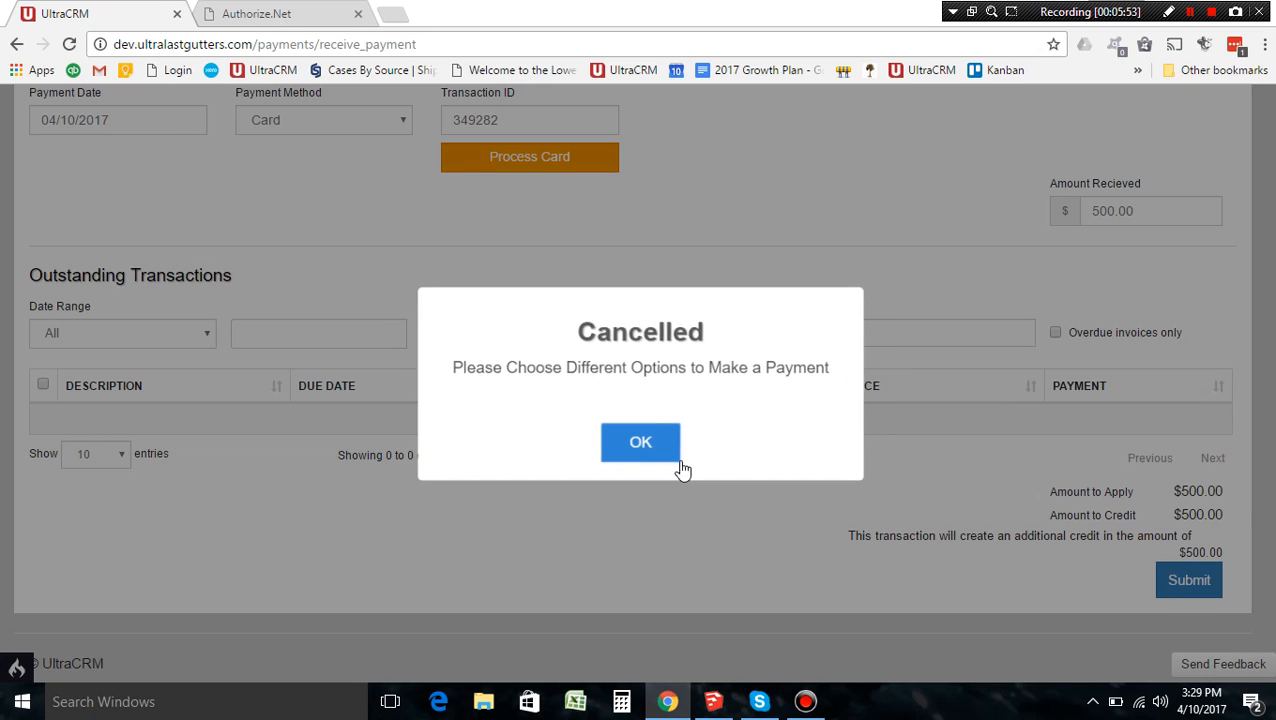
click(672, 450)
drag(1271, 480, 1271, 265)
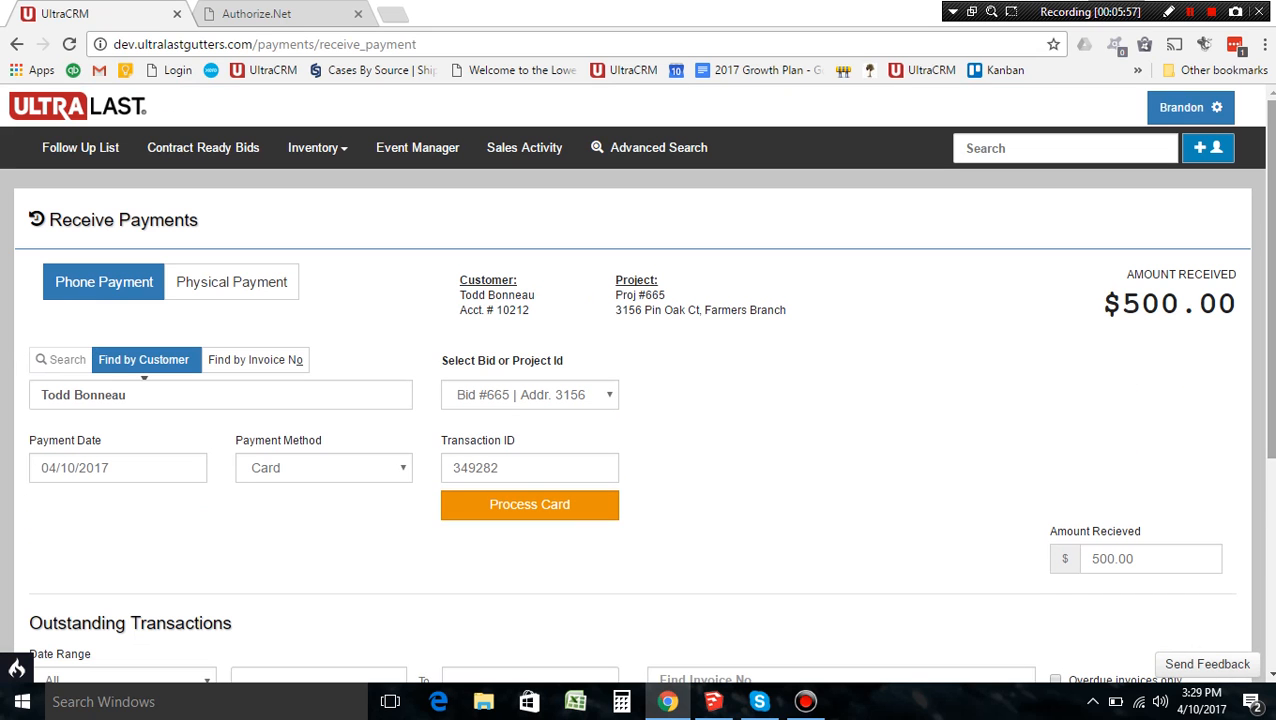